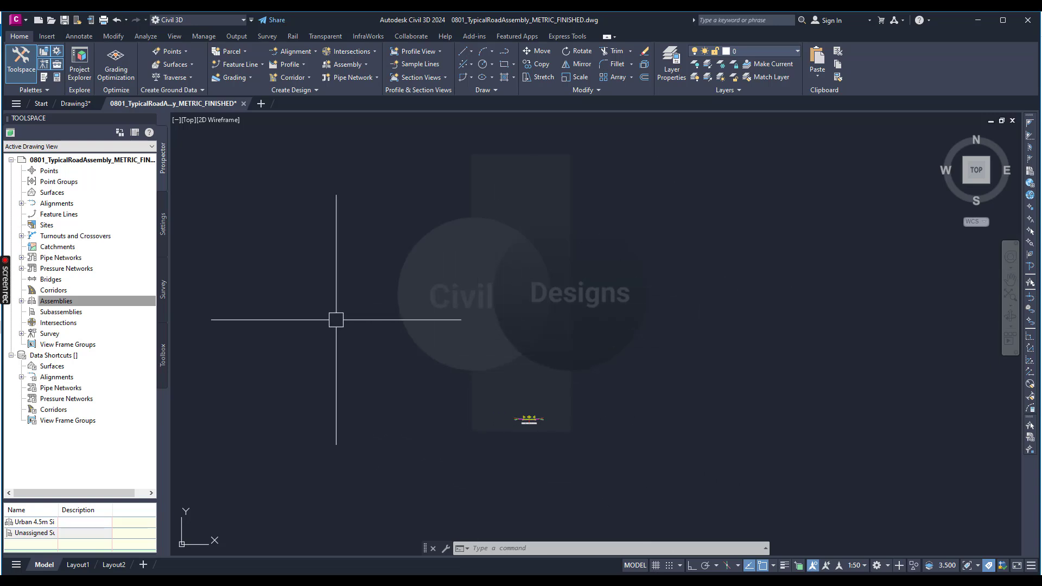
Zoom to the Urban 4.5m Single-Lane assembly listed under the drawing's assemblies.
left_click(58, 301)
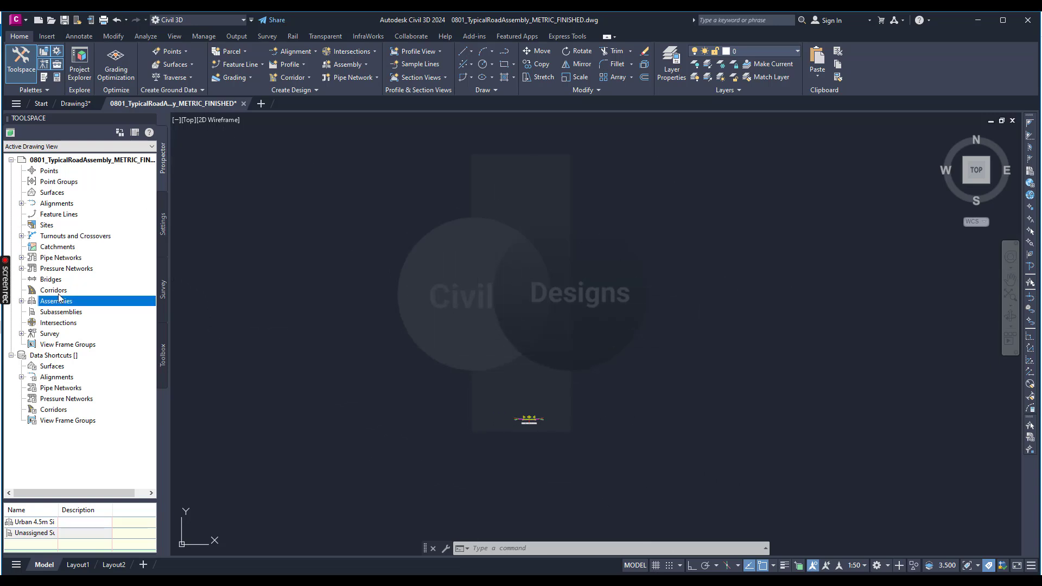
left_click(21, 301)
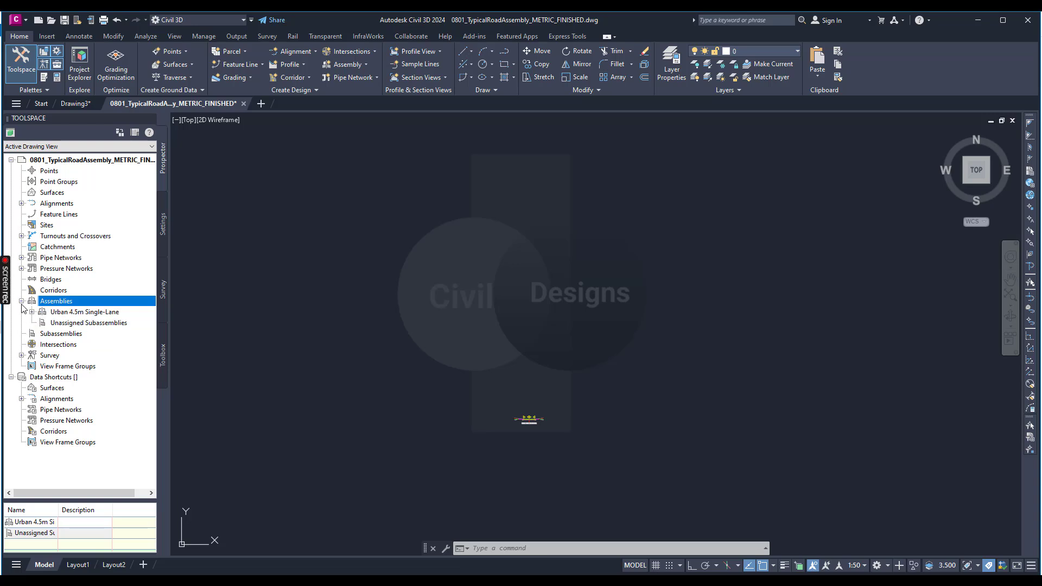
left_click(67, 313)
right_click(66, 317)
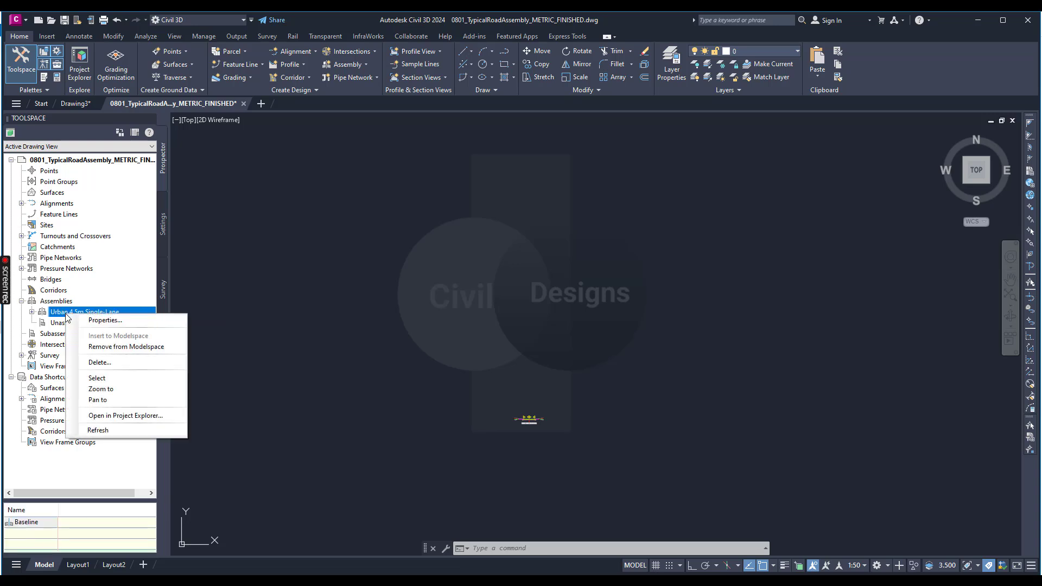
left_click(106, 389)
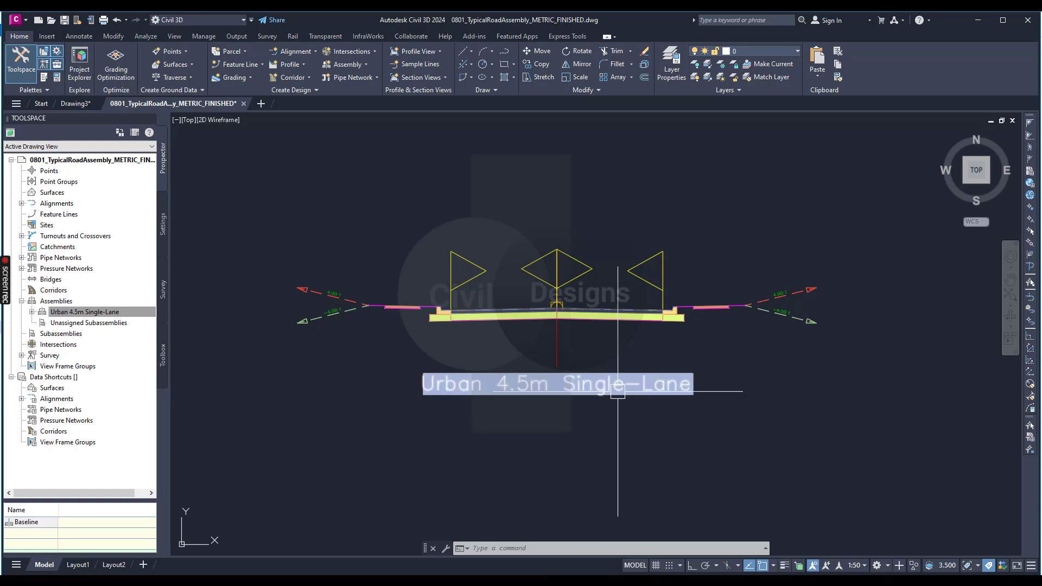
Copy the Urban 4.5m Single-Lane assembly with its lanes, curbs and name label to the clipboard, leaving out the sidewalks and daylight slopes.
left_click(652, 318)
scroll(679, 323, "up", 4)
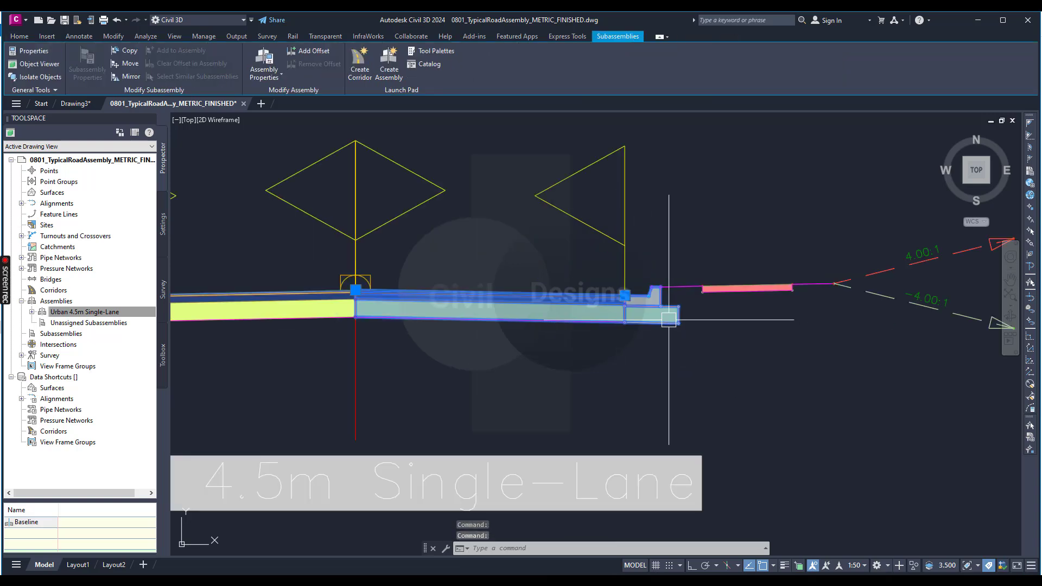
scroll(679, 324, "down", 4)
left_click(491, 322)
scroll(416, 328, "up", 4)
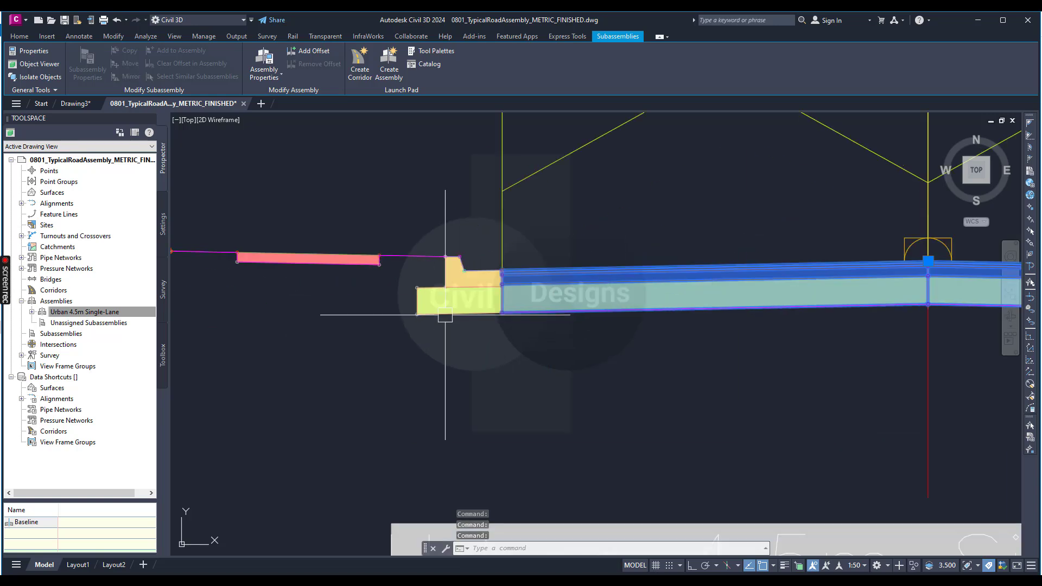
scroll(384, 477, "down", 3)
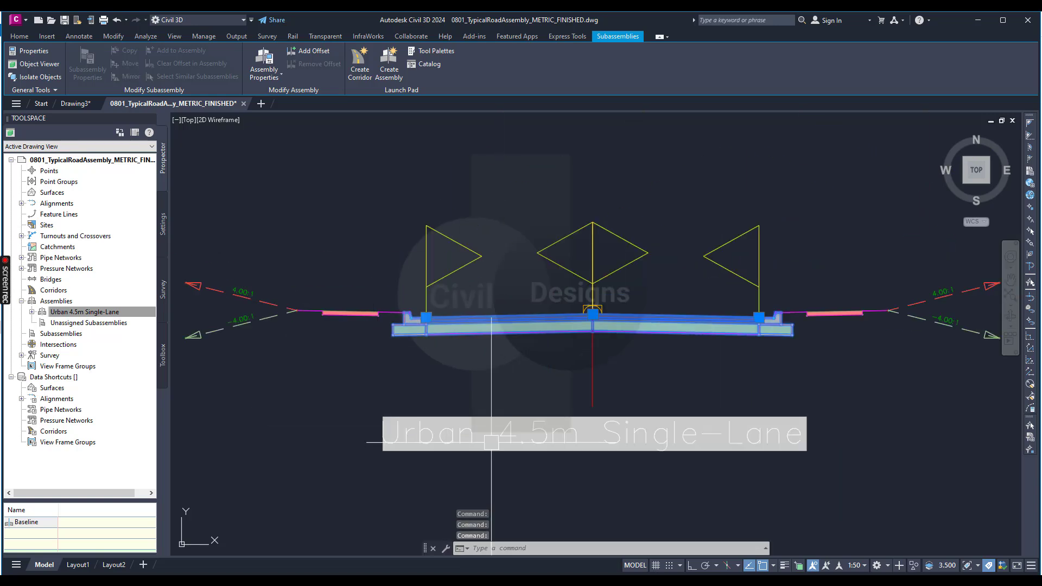
left_click(592, 377)
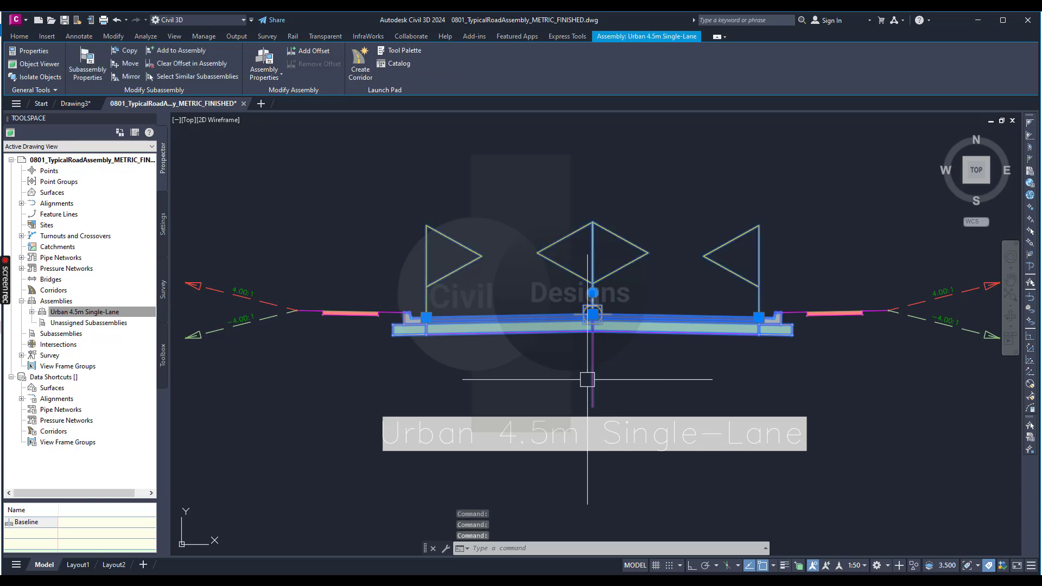
left_click(457, 418)
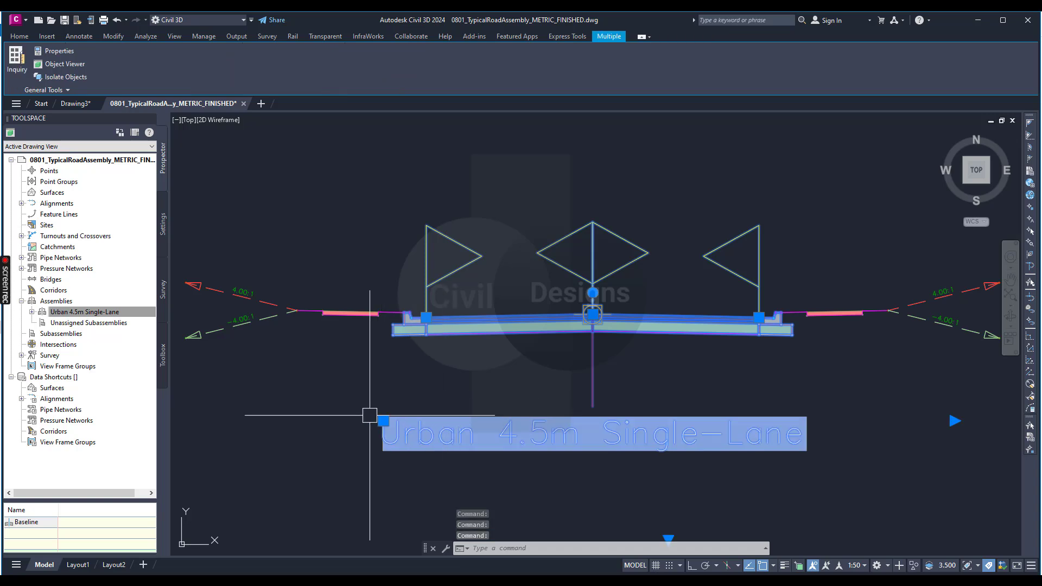
scroll(365, 412, "down", 2)
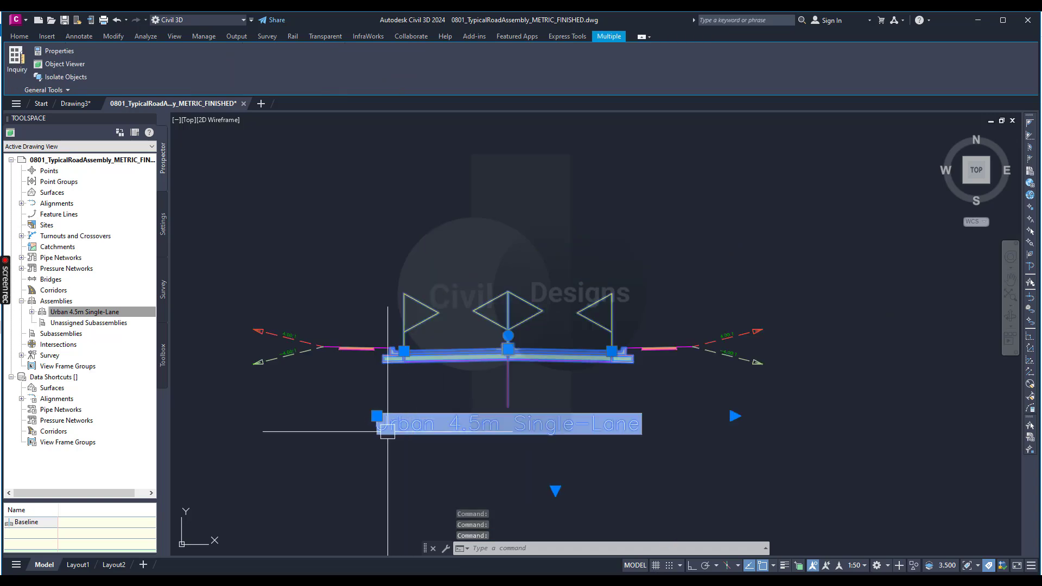
left_click(20, 36)
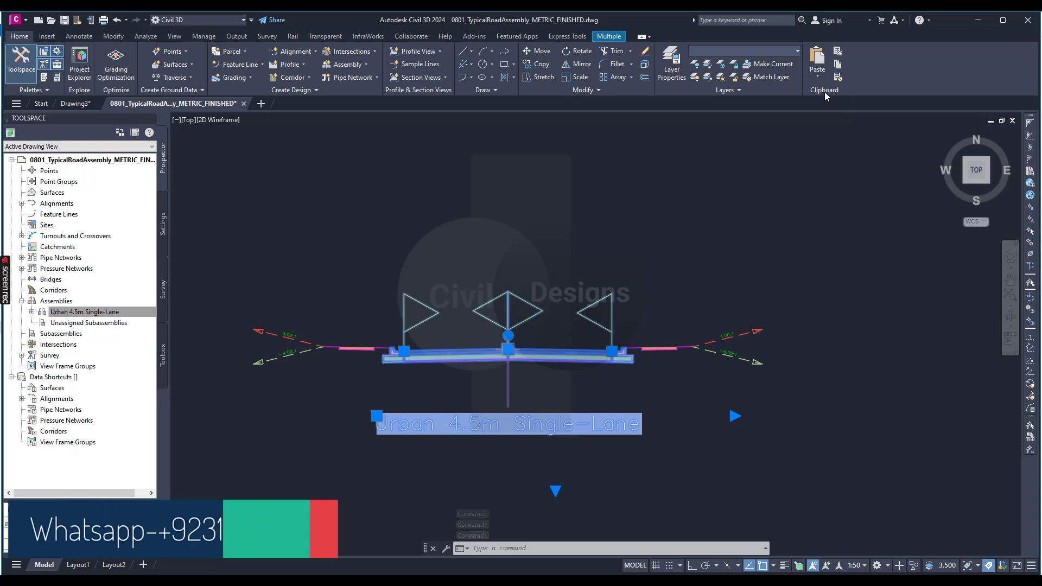
left_click(839, 65)
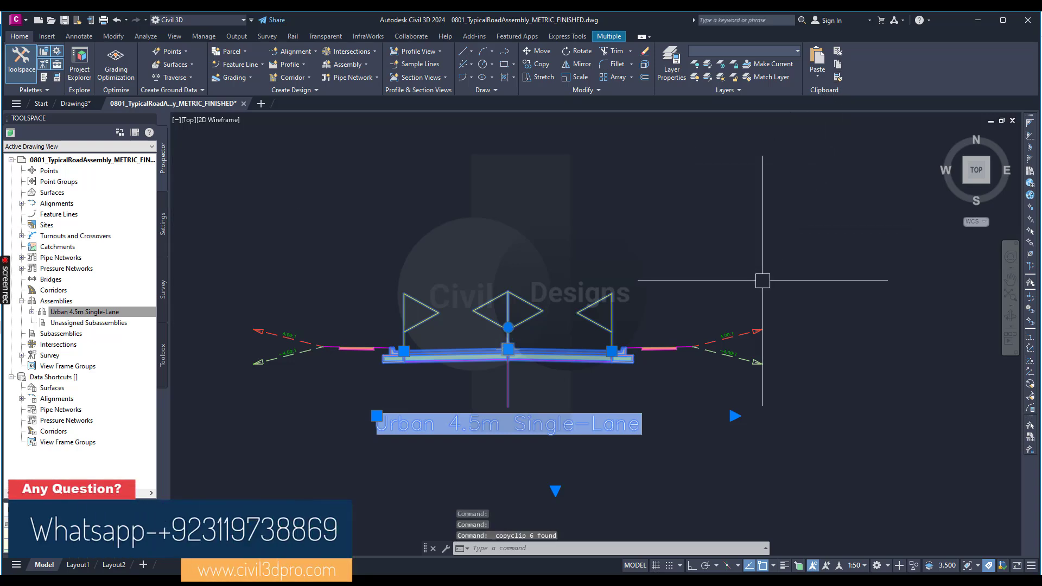
Paste the copied assembly directly below the original and close the Event Viewer.
scroll(592, 292, "down", 4)
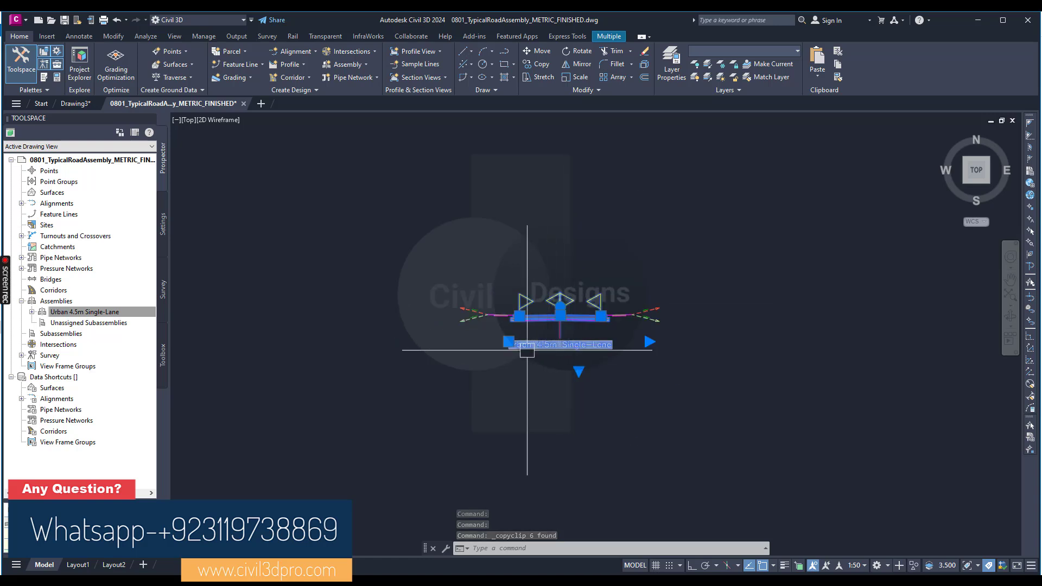
left_click(819, 61)
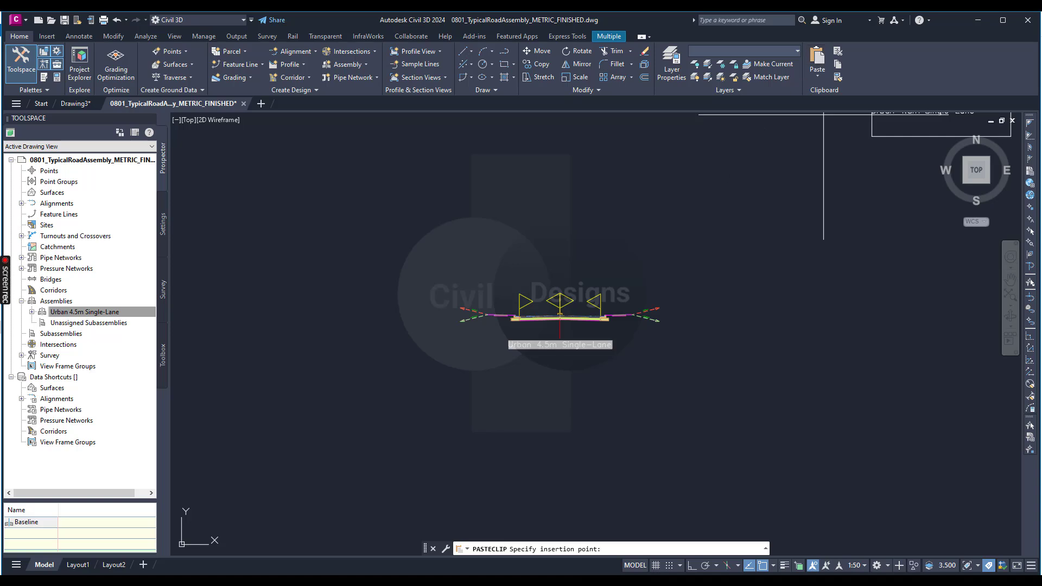
scroll(462, 467, "up", 3)
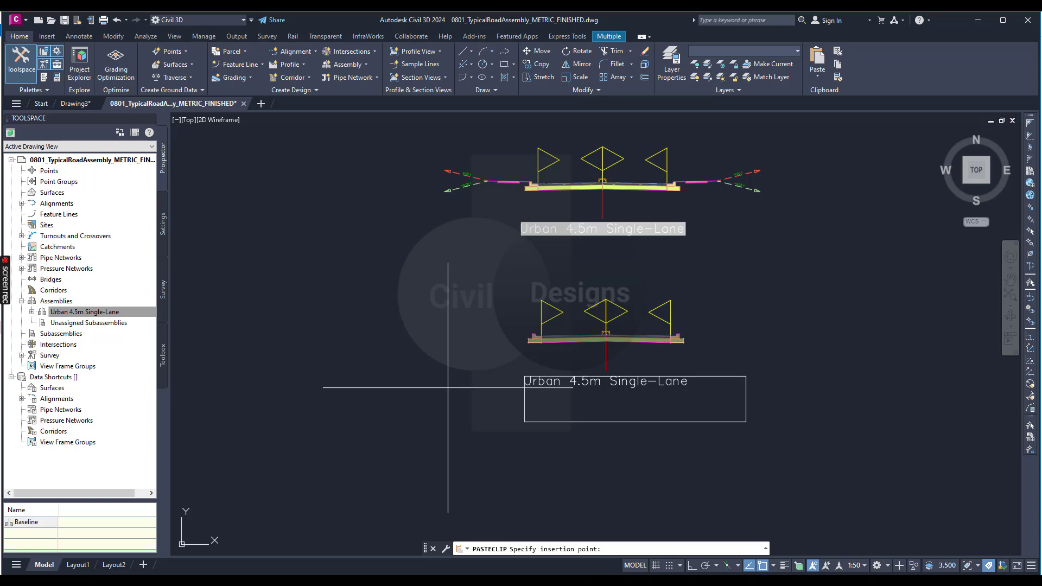
left_click(445, 386)
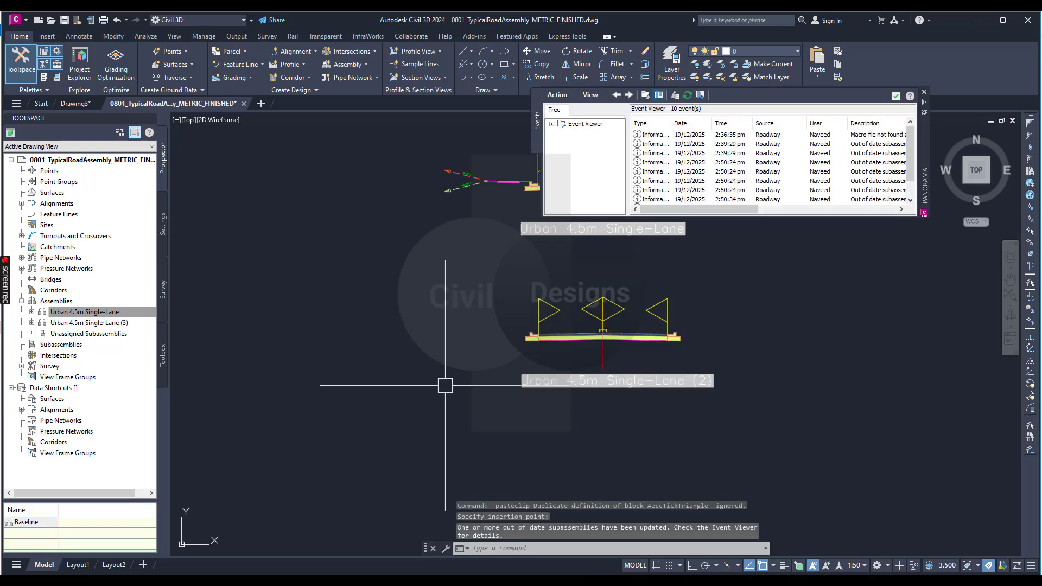
key("Escape")
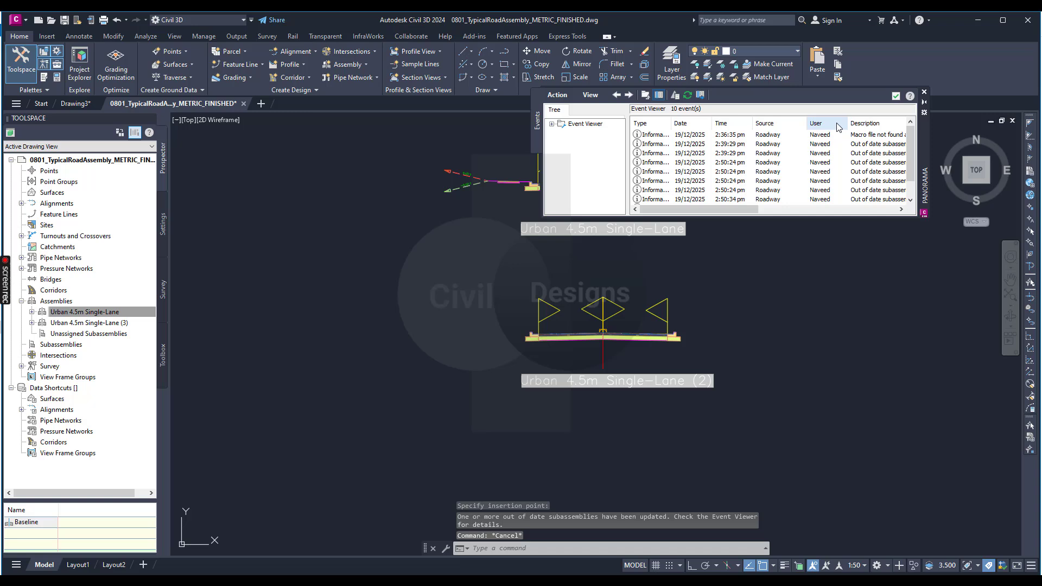
left_click(924, 92)
Regenerate the model to update the pasted assembly's name label.
type("regen")
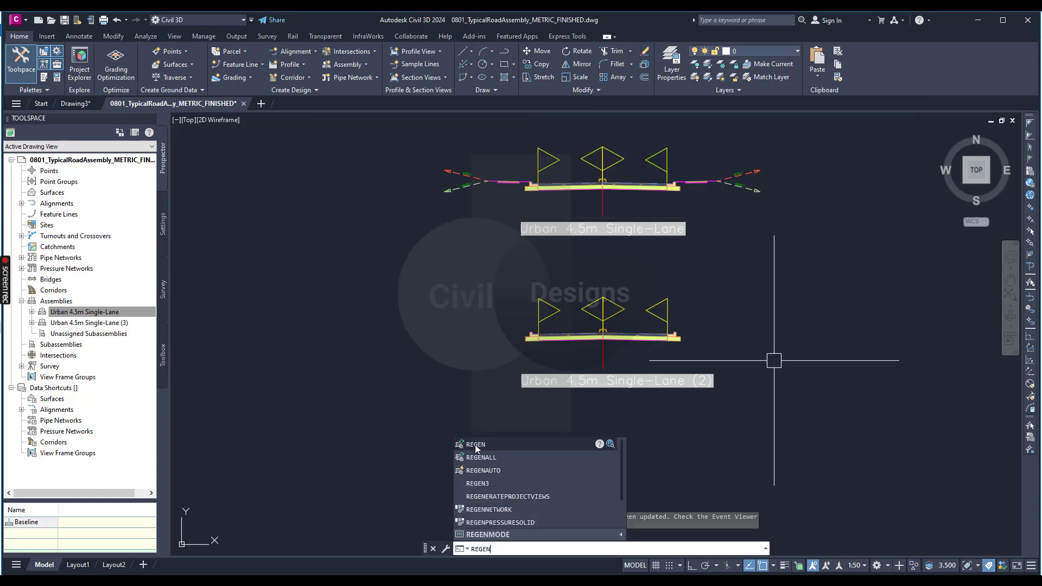
left_click(474, 445)
scroll(604, 391, "up", 2)
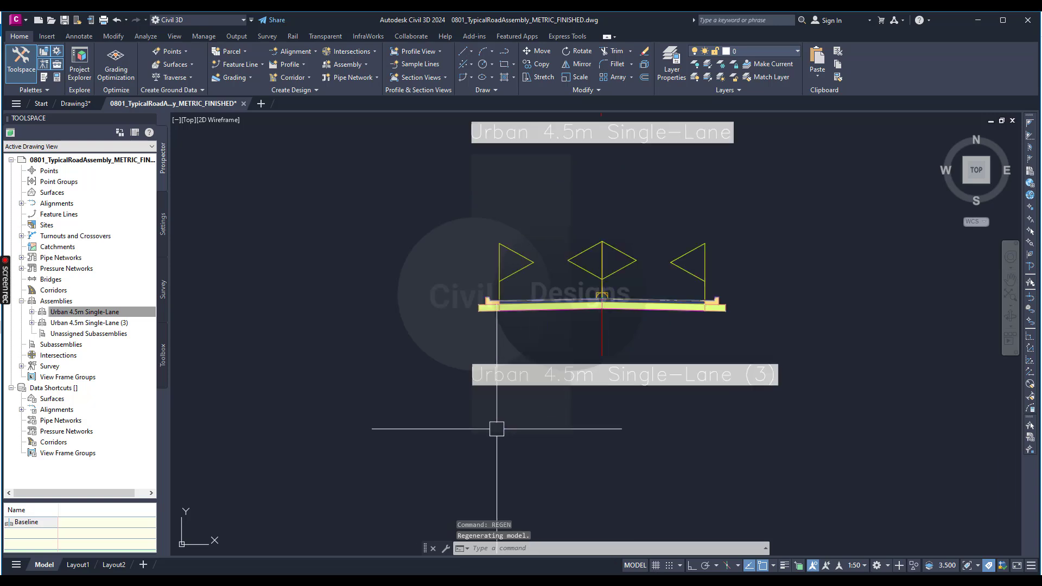
scroll(435, 414, "down", 2)
scroll(584, 424, "up", 2)
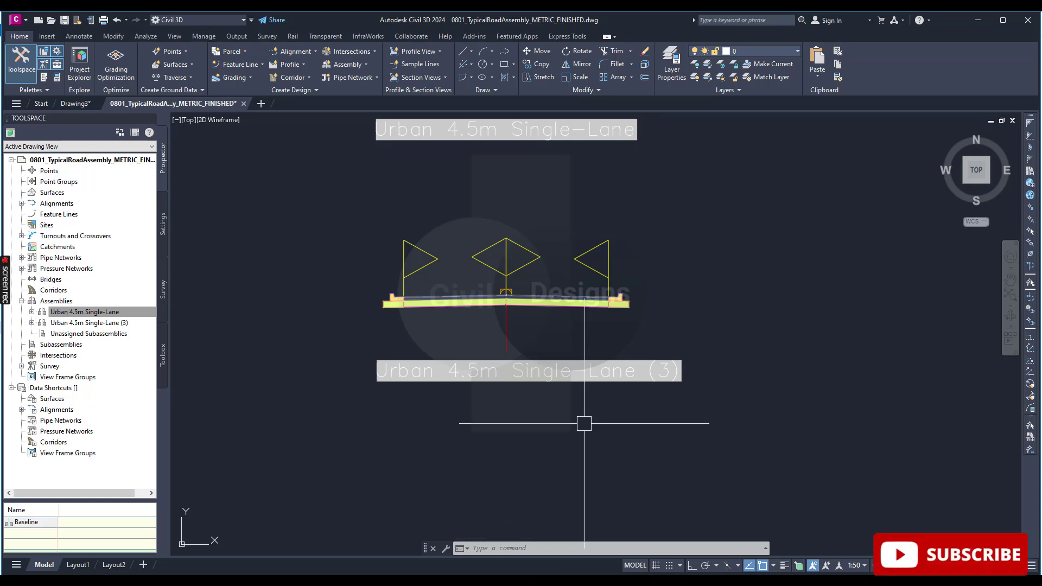
Rename the pasted assembly as "Urban 4.5m Single Lane with terraced sidewalk" in its assembly properties.
scroll(607, 409, "up", 2)
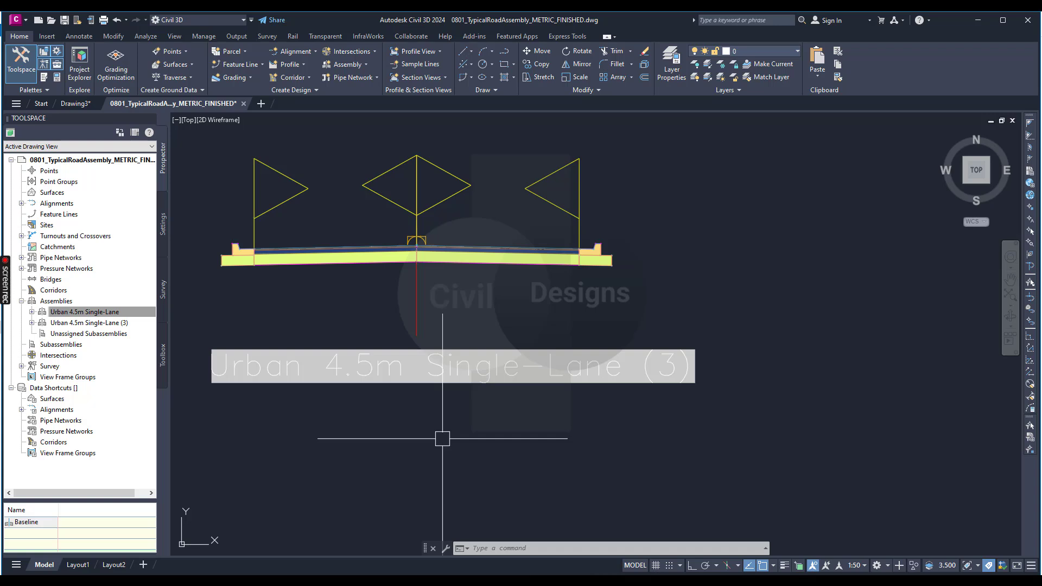
scroll(443, 439, "down", 2)
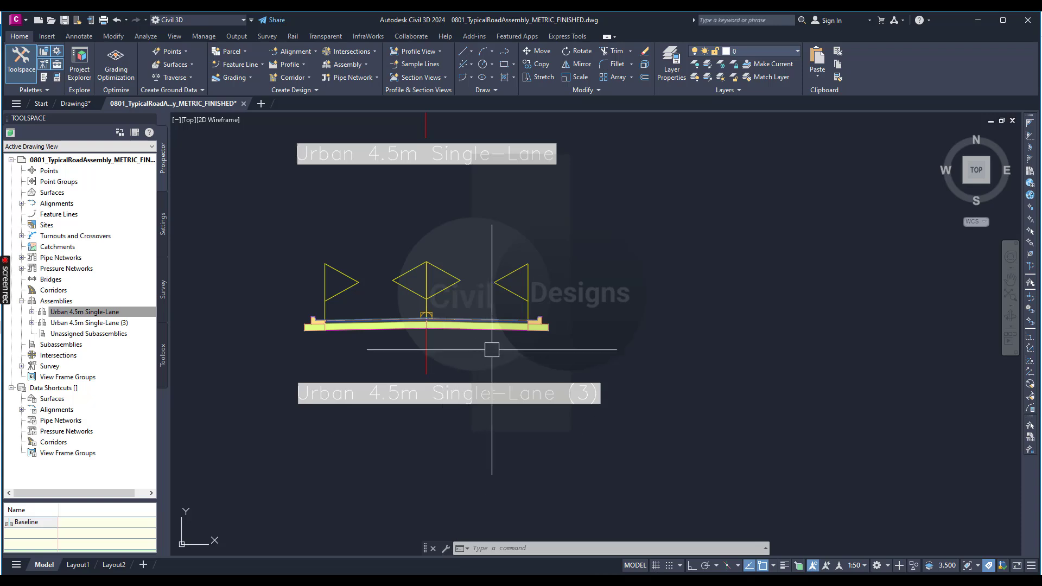
left_click(426, 349)
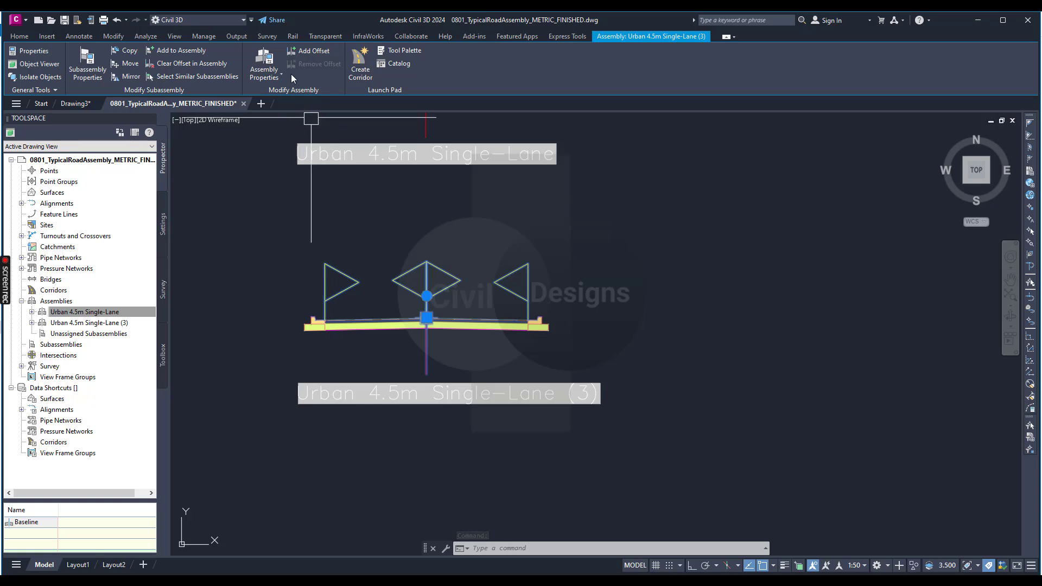
left_click(273, 60)
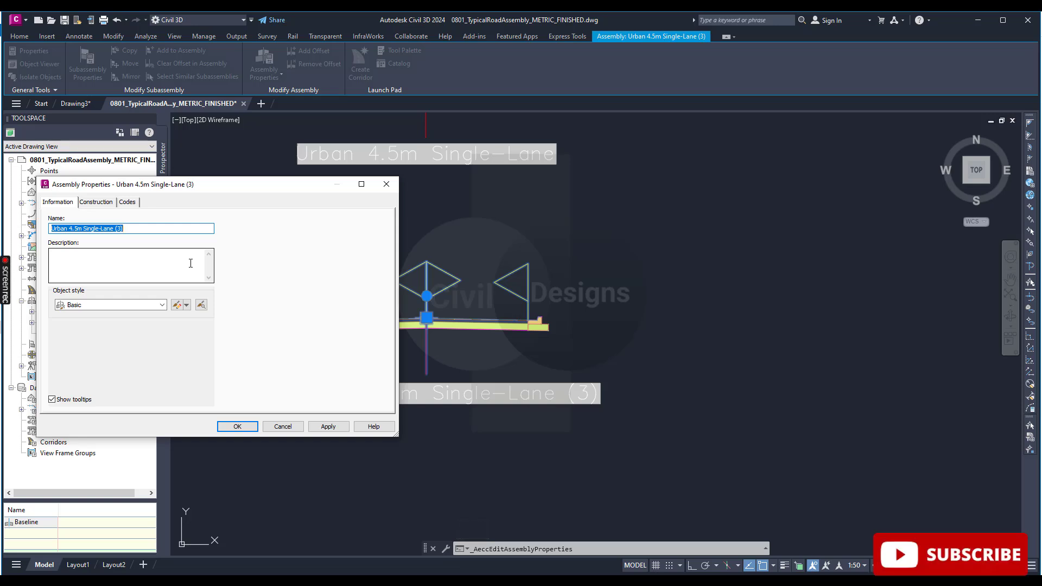
type("Urban 4.5m")
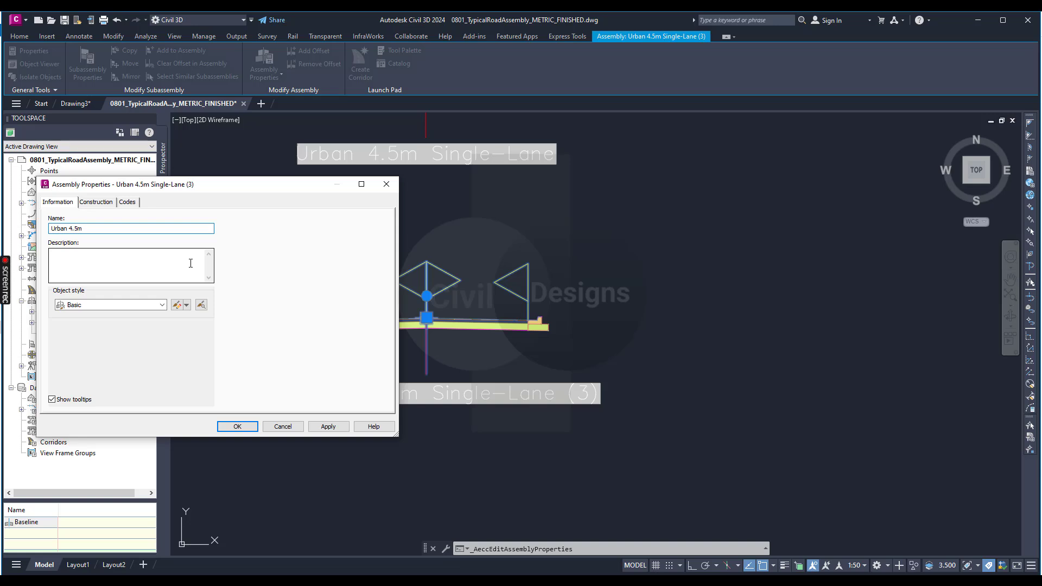
type(" Single Lane with terraced sidewalk")
left_click(237, 426)
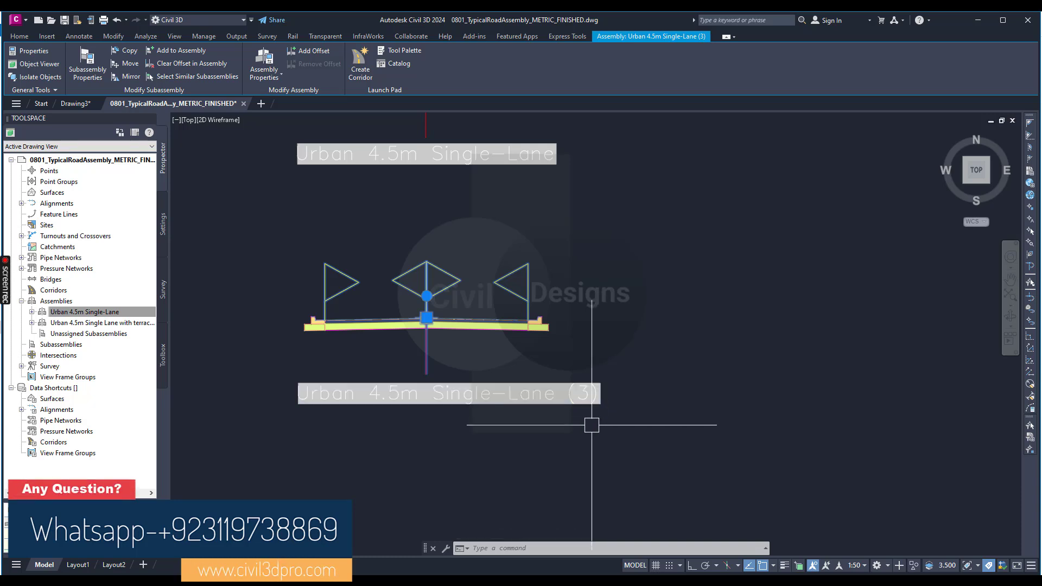
Regenerate the model to refresh the renamed assembly's label, and clear the selection.
type("REGE")
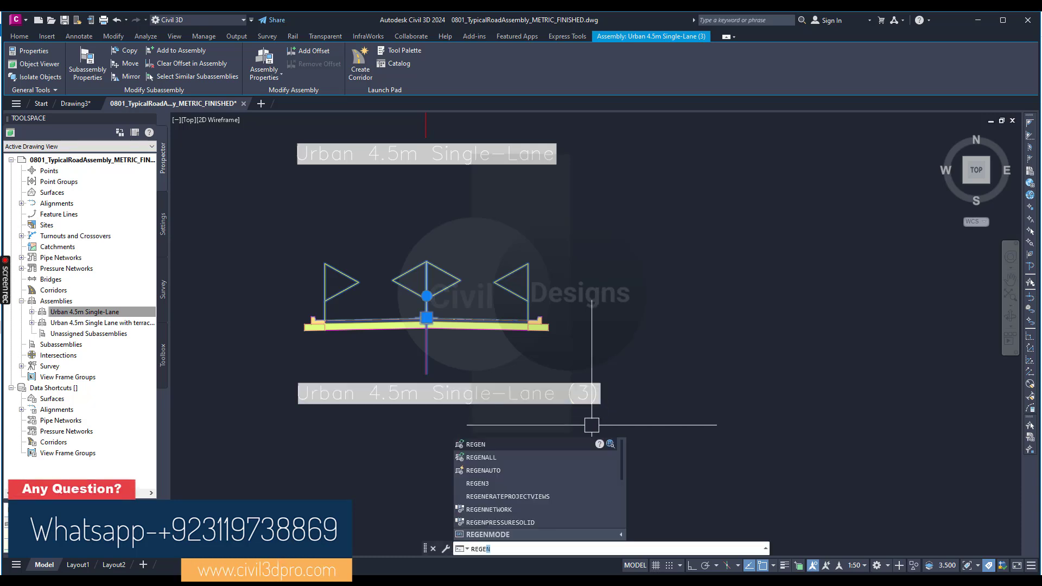
type("N")
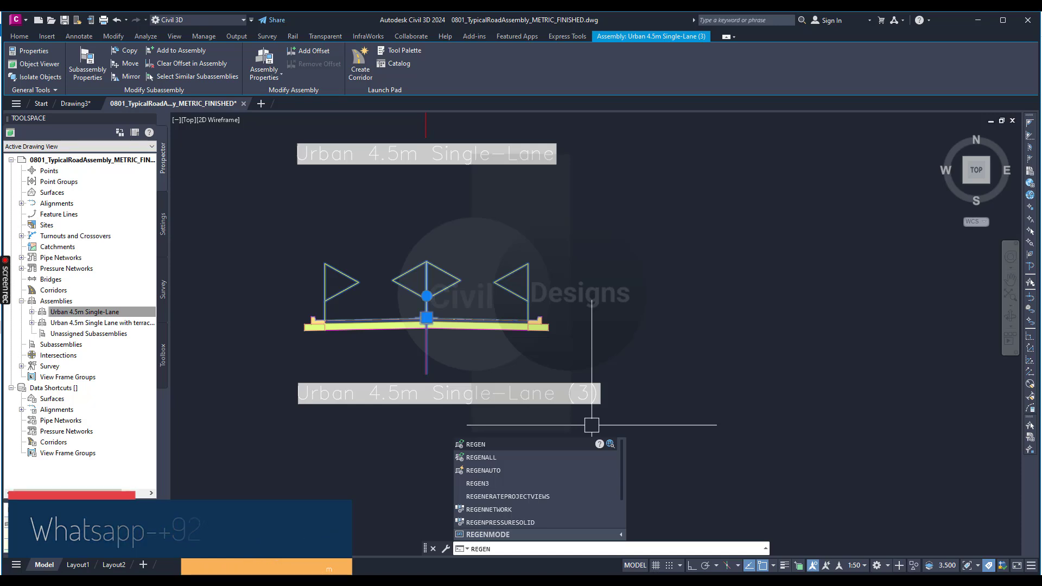
key("Return")
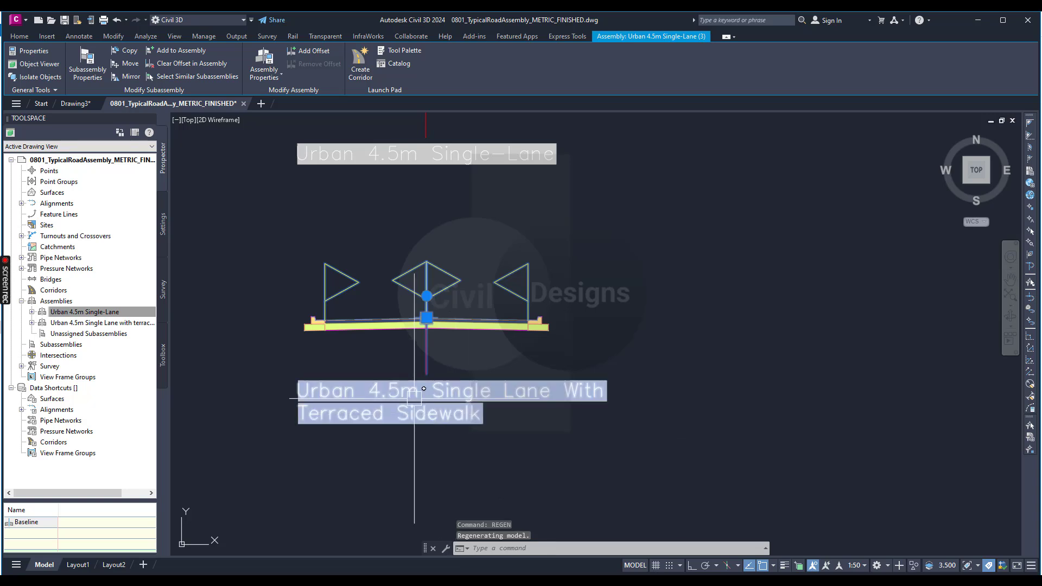
scroll(322, 417, "up", 3)
scroll(326, 417, "down", 4)
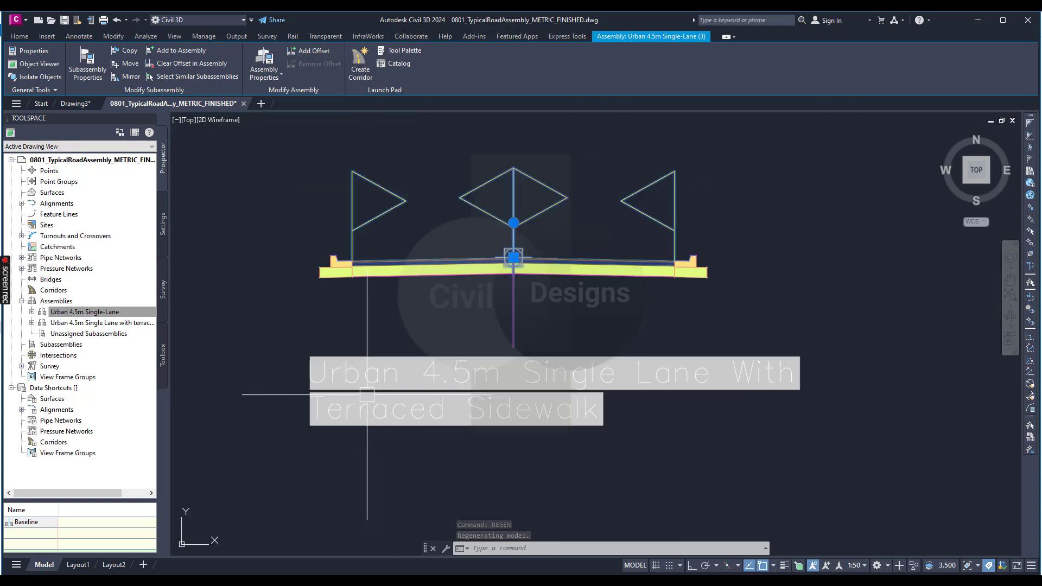
scroll(364, 417, "up", 1)
key("Escape")
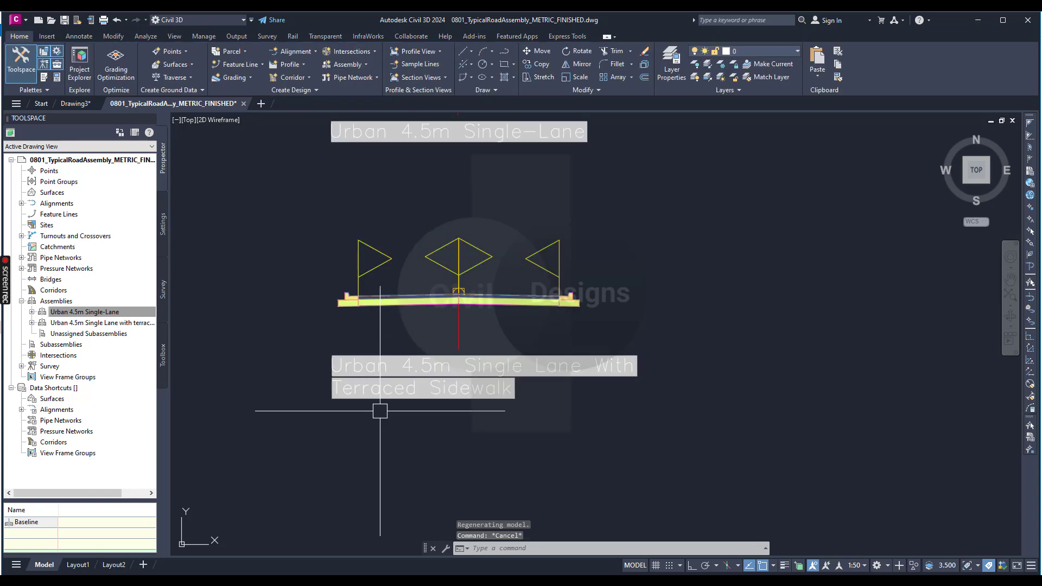
scroll(391, 402, "up", 2)
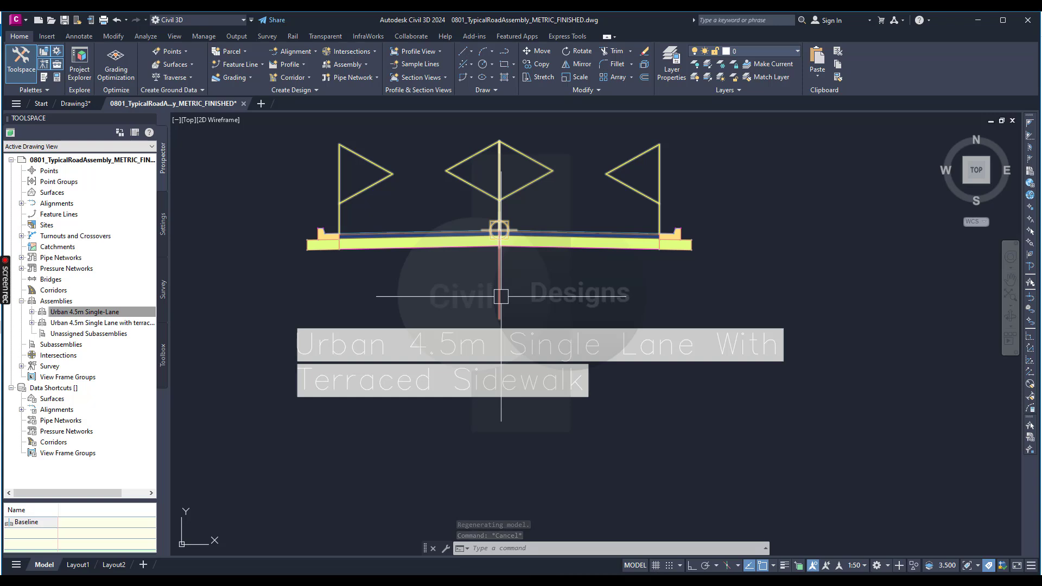
mouse_move(501, 297)
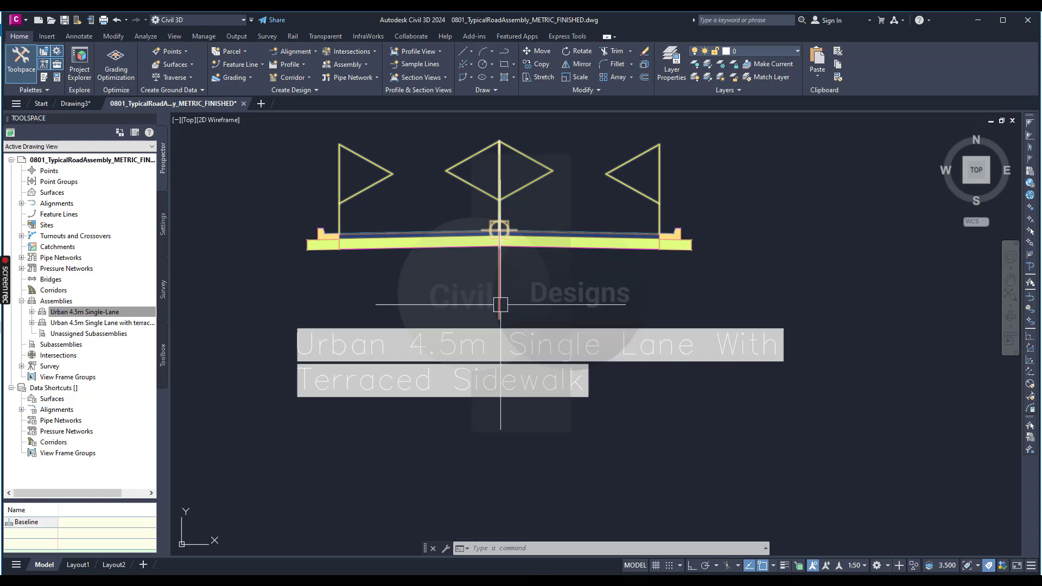
scroll(410, 369, "down", 2)
scroll(461, 318, "up", 2)
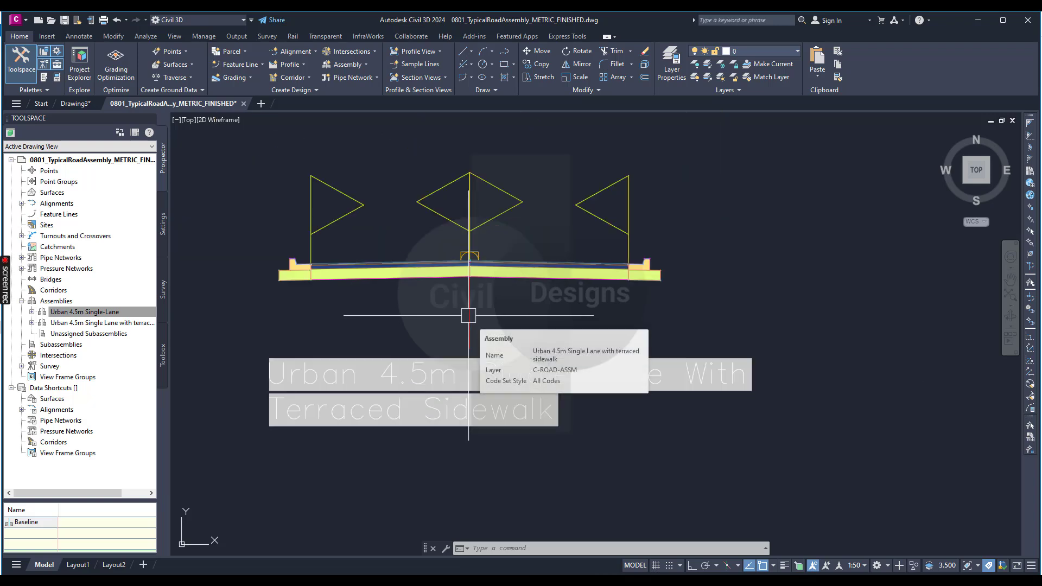
scroll(403, 430, "down", 2)
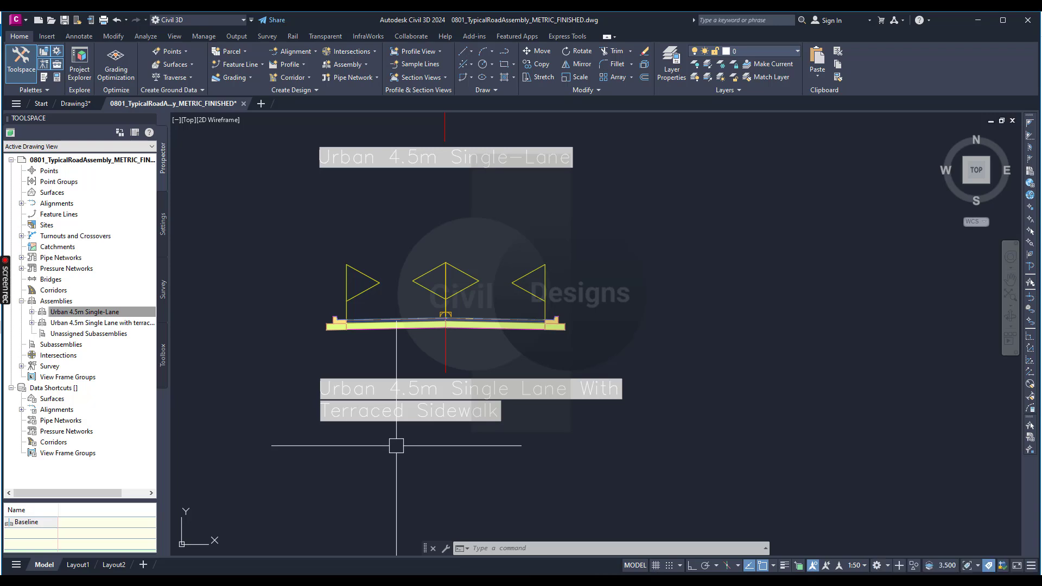
Start a LinkWidthAndSlope generic subassembly with a width of 1 m and a slope of 3%.
left_click(44, 77)
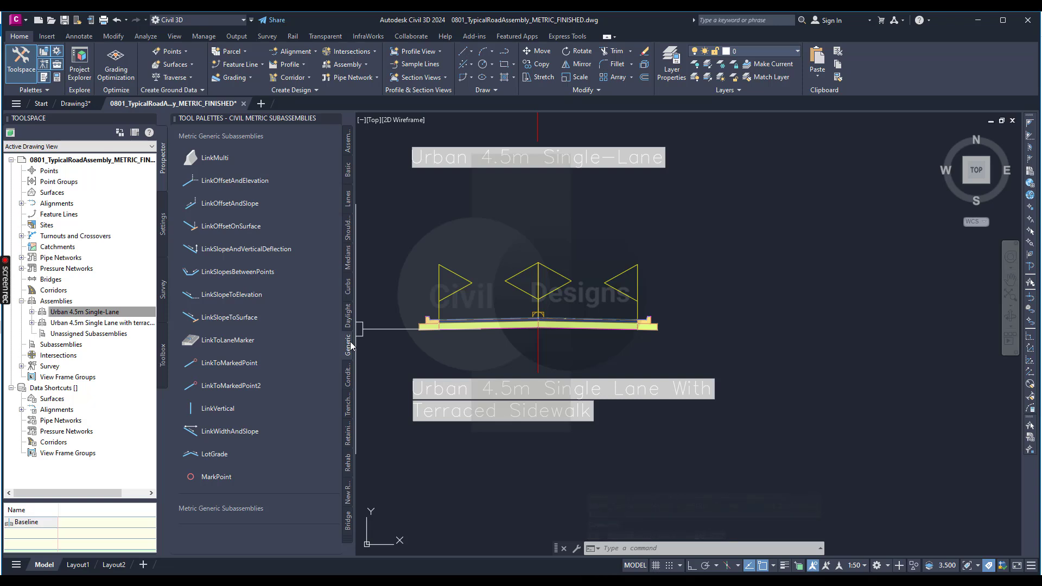
left_click(229, 431)
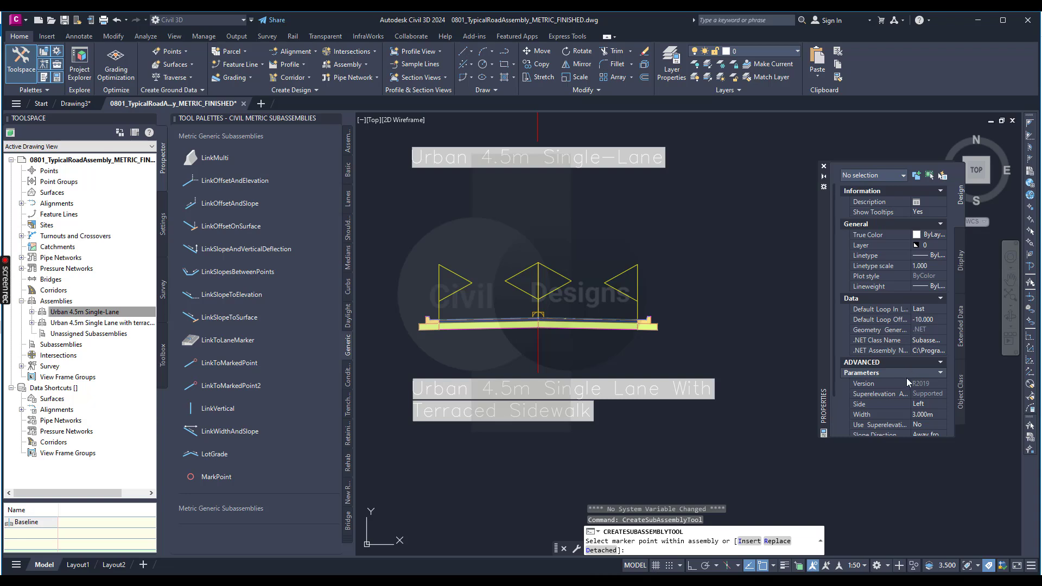
scroll(898, 379, "down", 3)
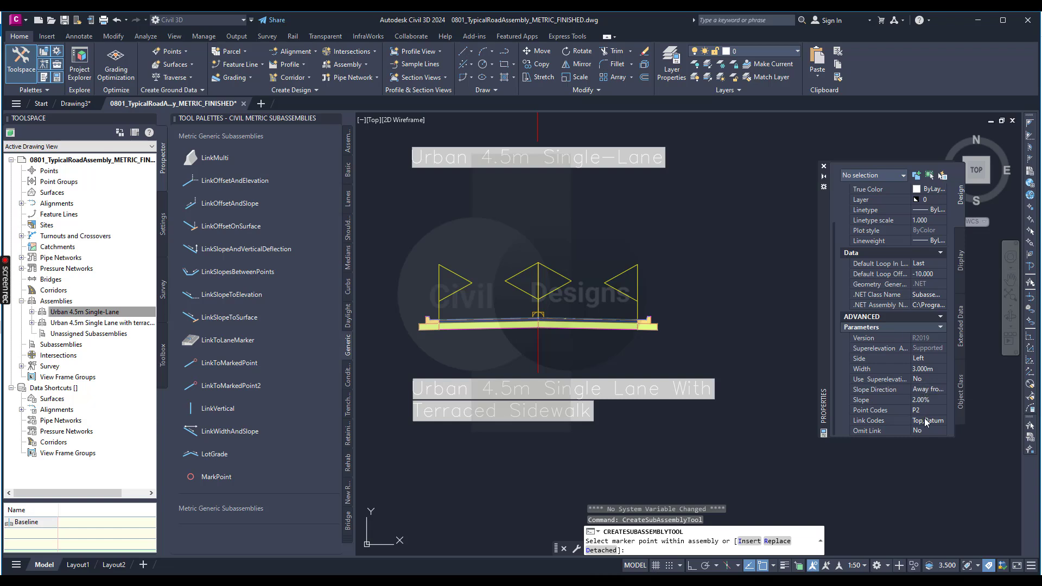
left_click(929, 369)
type("1")
key("Tab")
left_click(926, 400)
type("3")
key("Tab")
Attach the 1 m link to the top back-of-curb markers on both sides of the terraced sidewalk assembly.
left_click(695, 289)
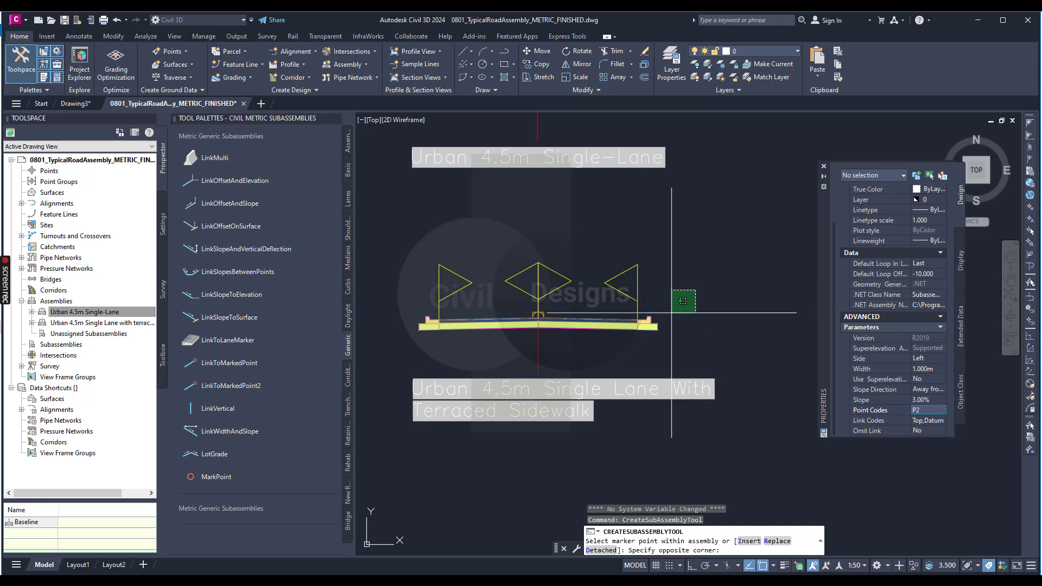
left_click(691, 279)
scroll(660, 320, "up", 10)
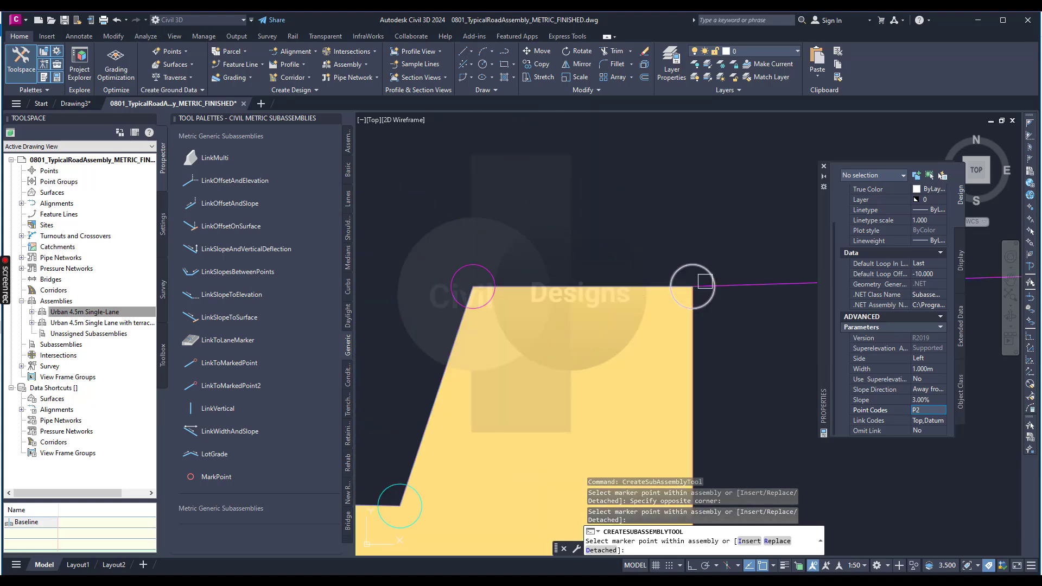
scroll(640, 334, "down", 8)
scroll(649, 329, "down", 4)
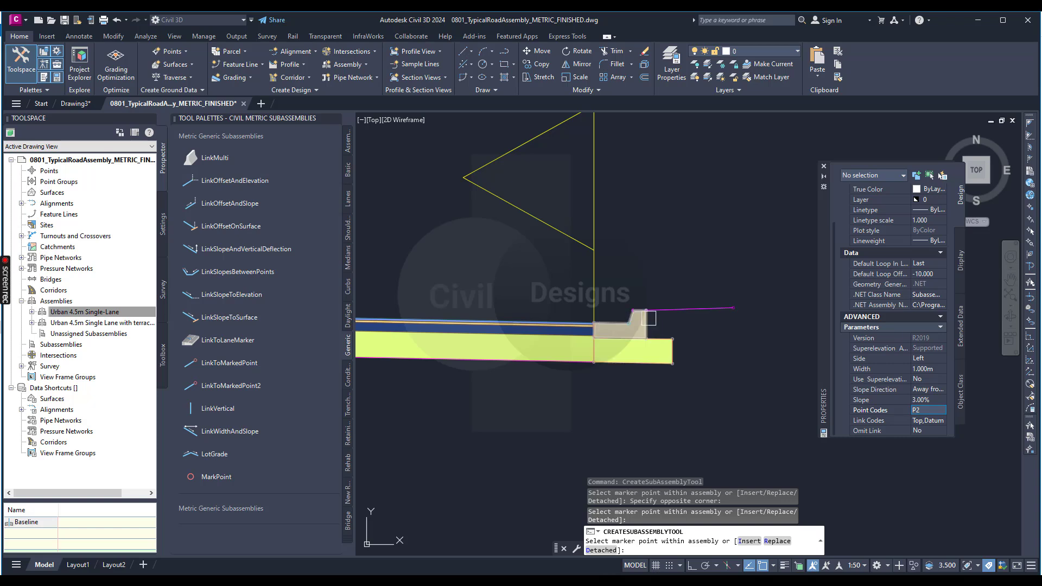
scroll(737, 317, "down", 3)
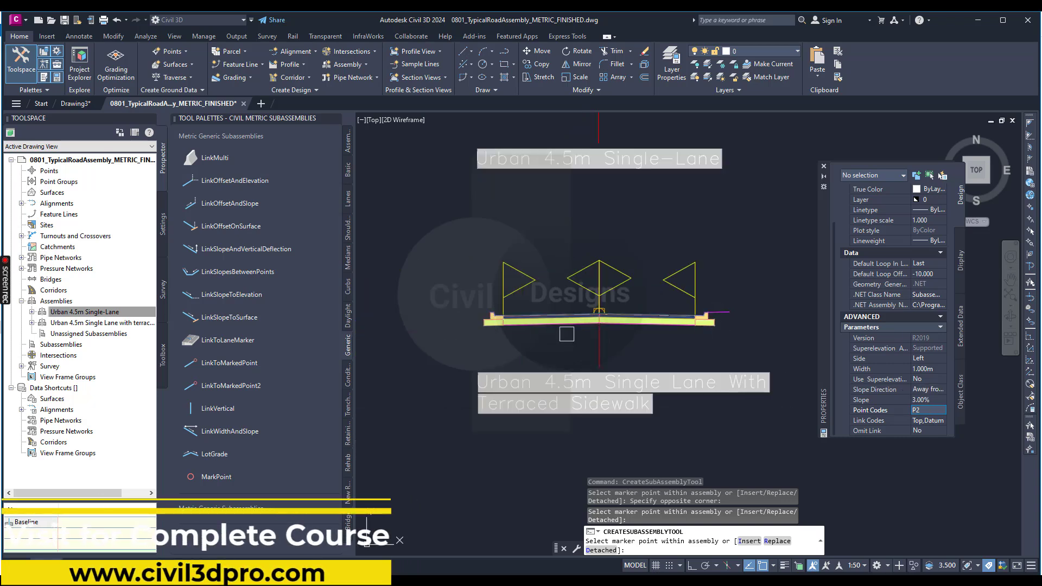
scroll(505, 302, "up", 8)
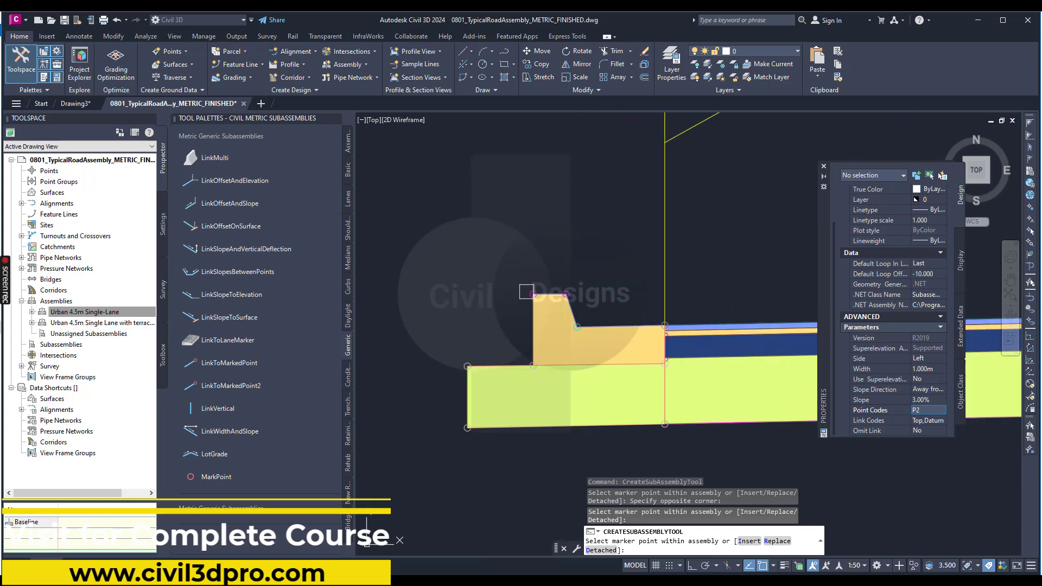
scroll(613, 331, "down", 8)
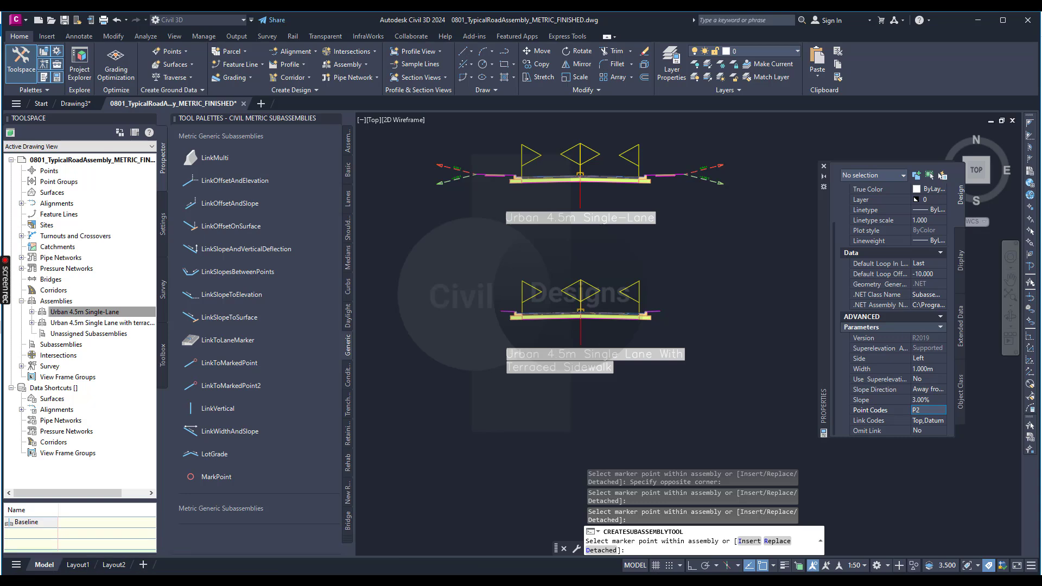
scroll(591, 335, "up", 2)
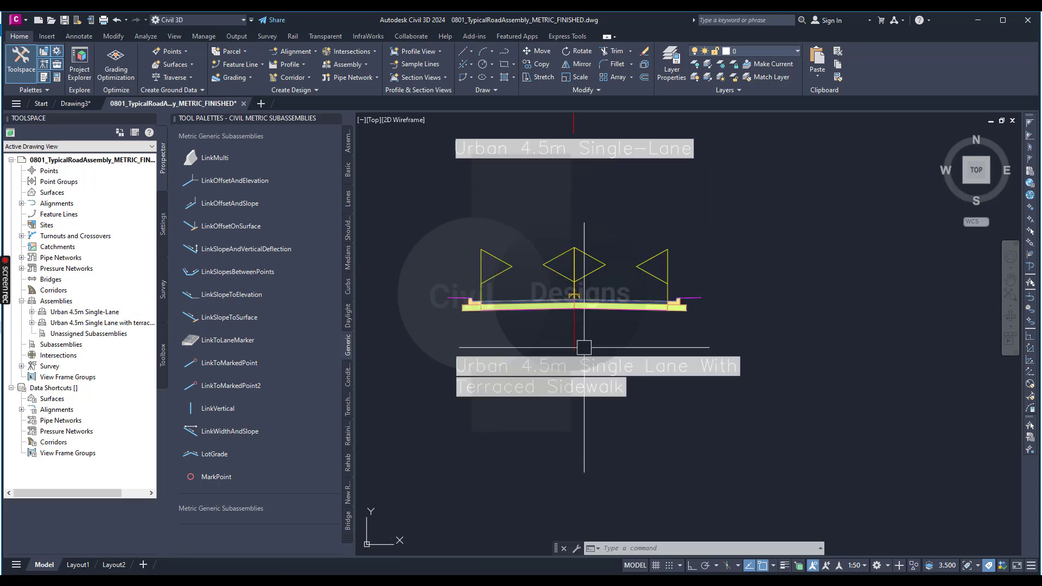
key("Escape")
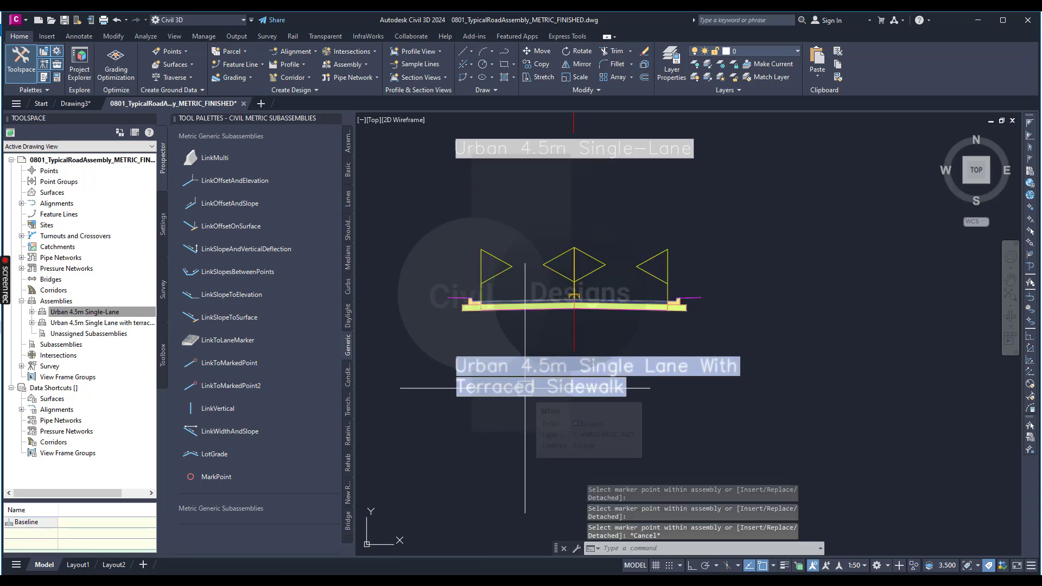
Add an UrbanSidewalk subassembly with its default parameters to the outer ends of the 1 m links on both sides of the terraced sidewalk assembly.
left_click(348, 288)
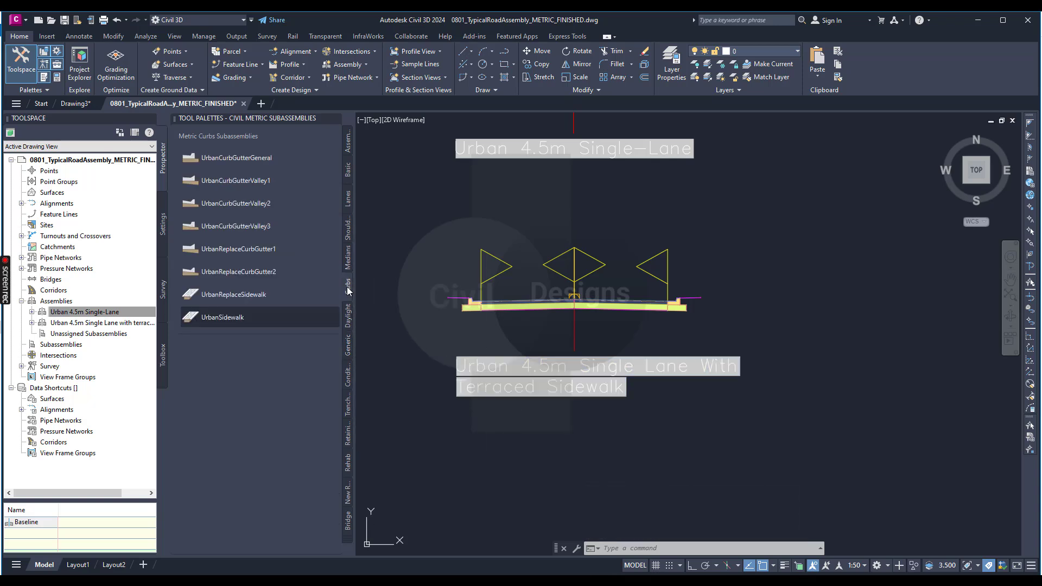
left_click(220, 317)
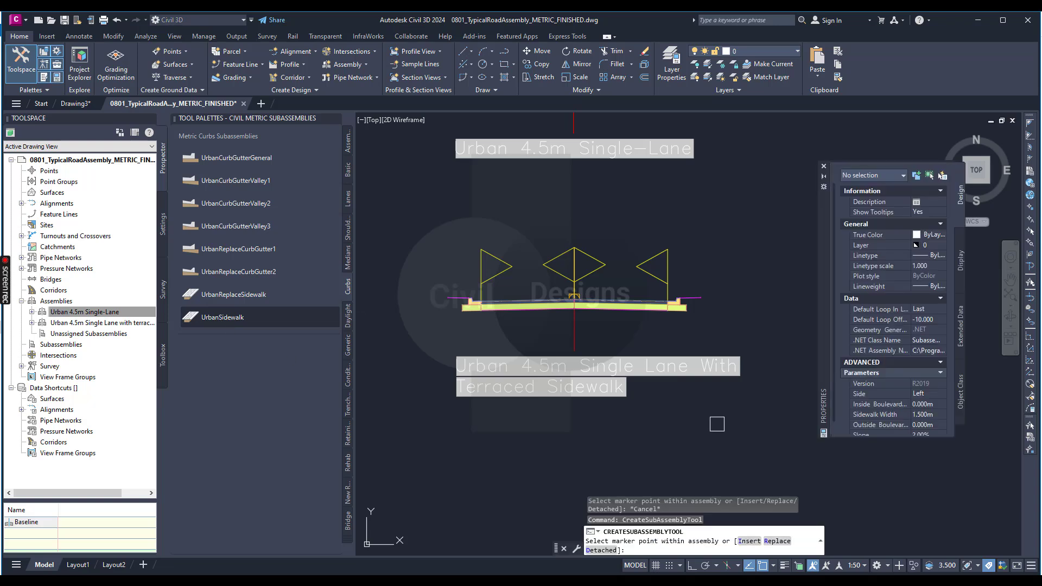
scroll(925, 378, "down", 1)
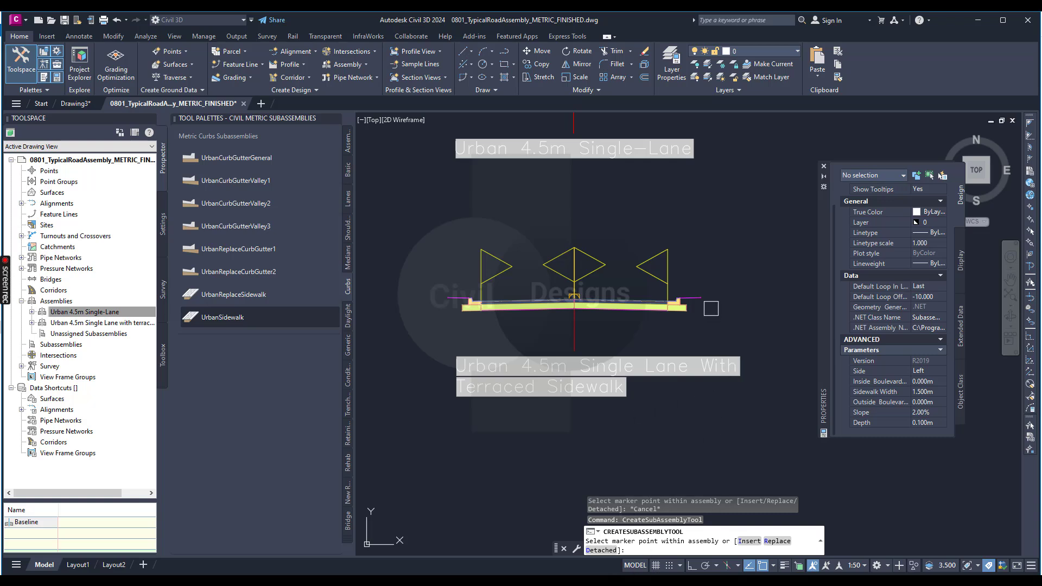
scroll(711, 308, "up", 8)
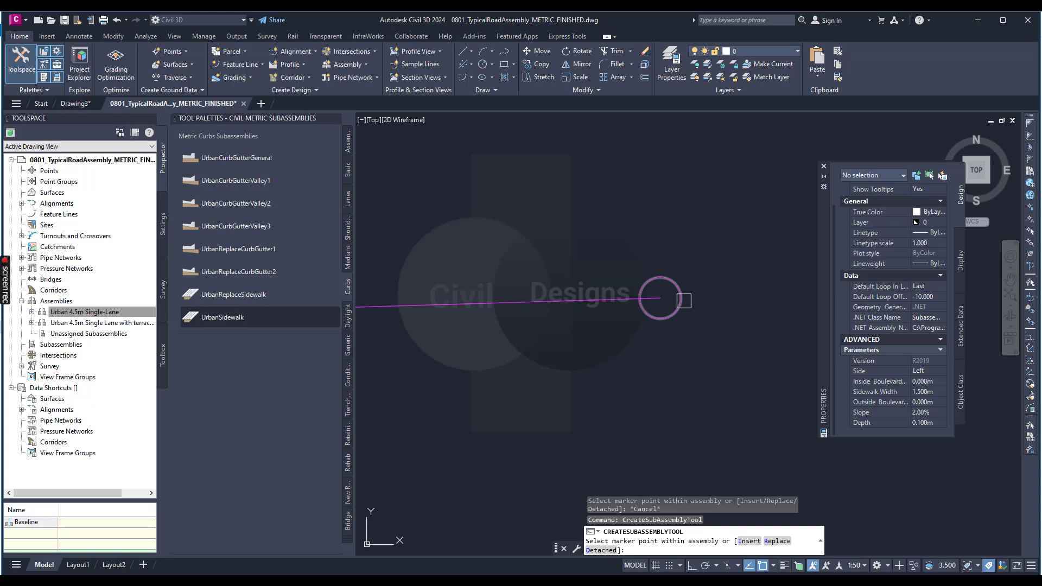
scroll(684, 301, "down", 8)
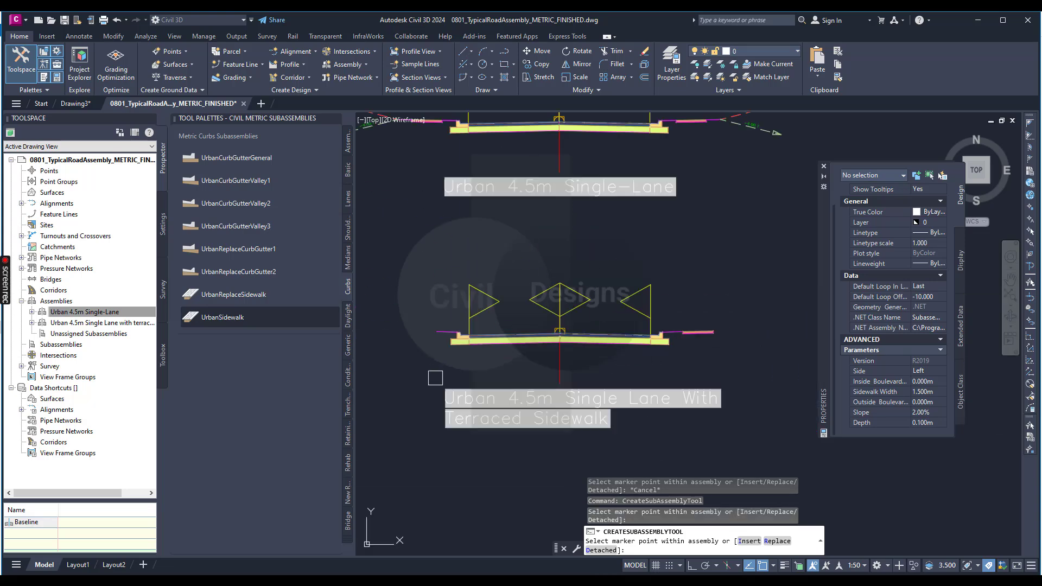
scroll(416, 331, "up", 8)
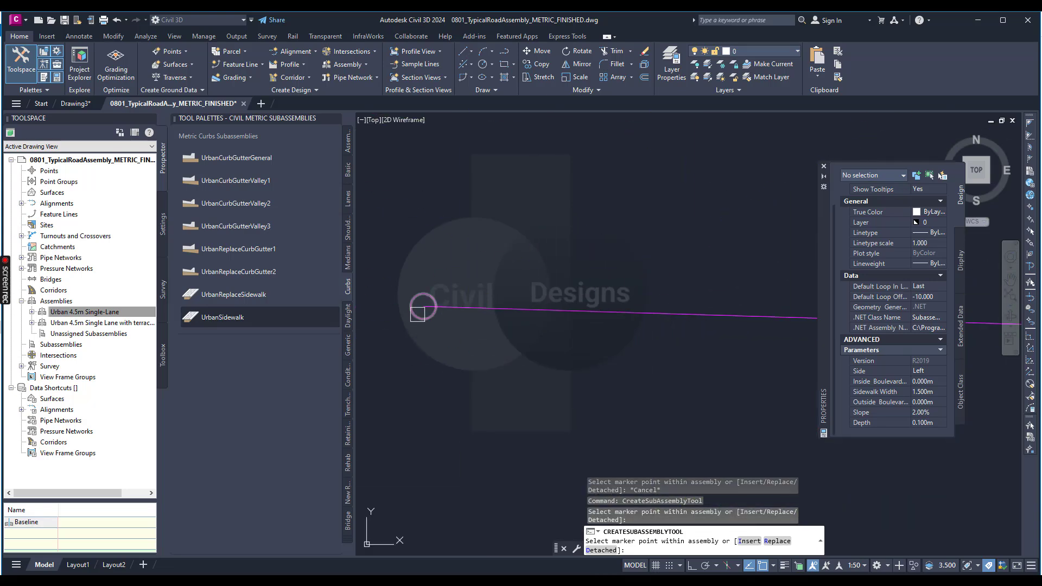
scroll(565, 342, "down", 8)
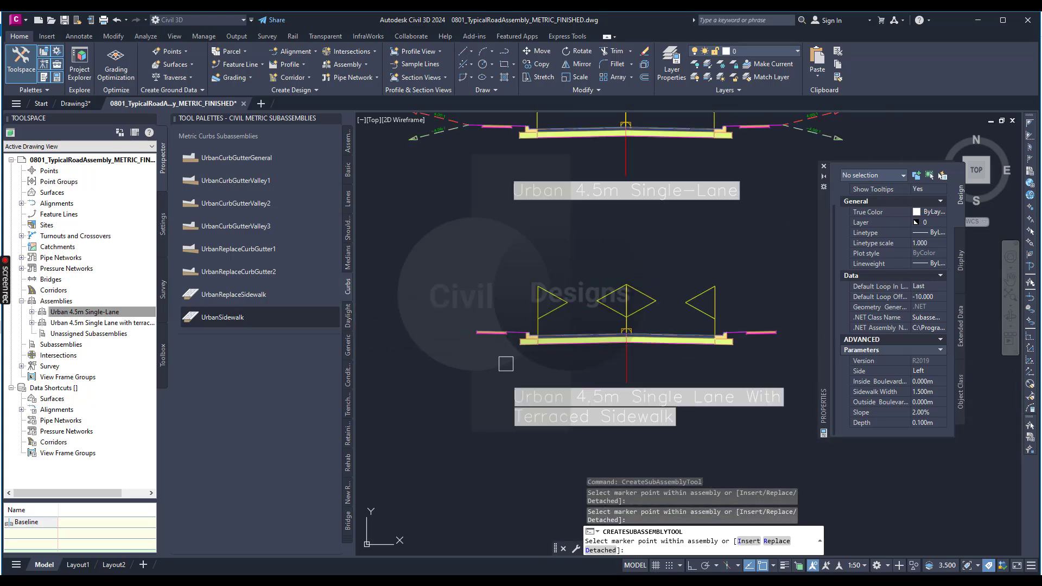
scroll(449, 362, "down", 3)
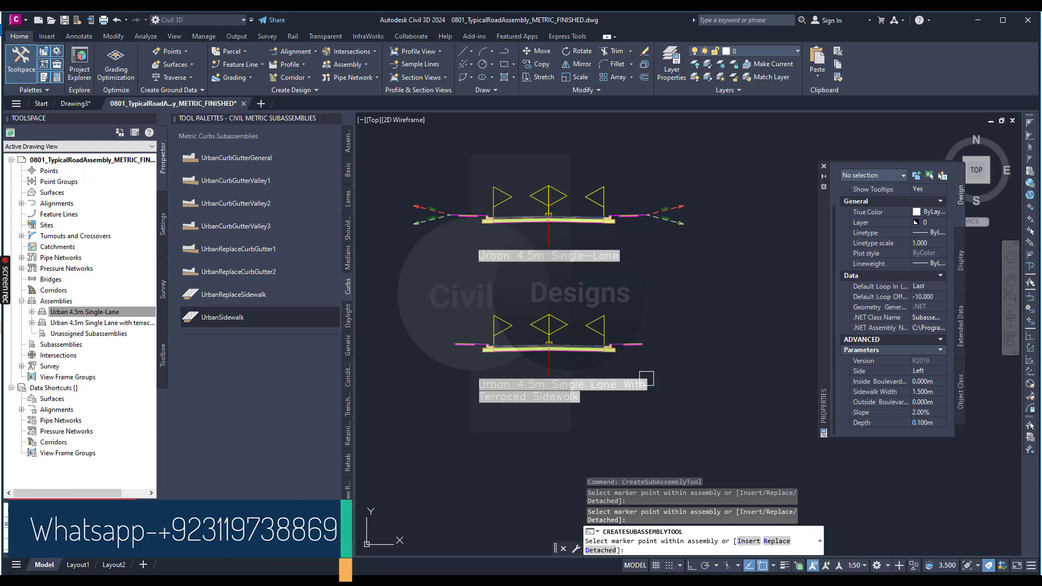
key("Escape")
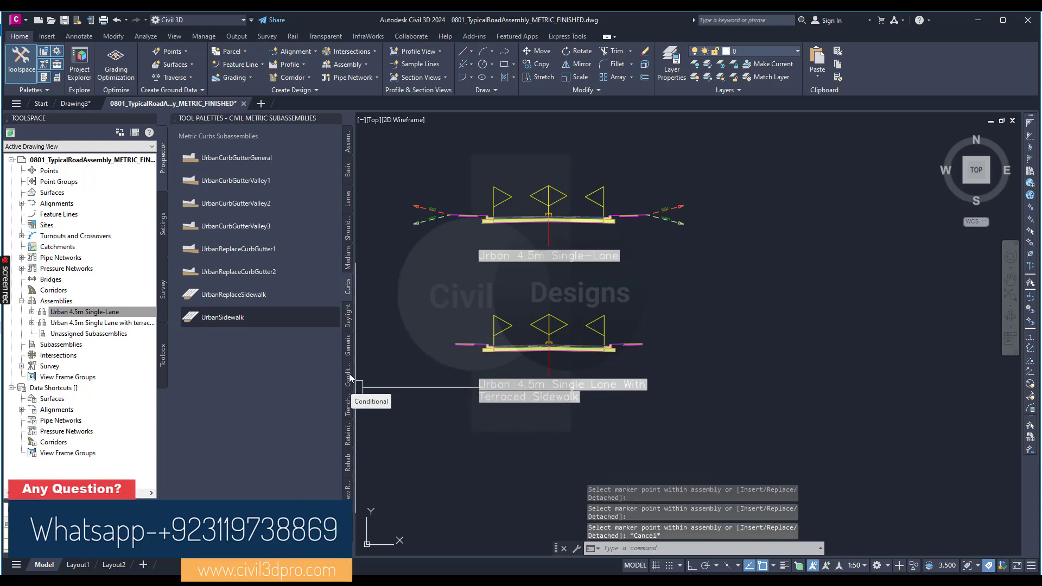
Start another LinkWidthAndSlope subassembly with a width of 2 m and a slope of 5%.
left_click(348, 346)
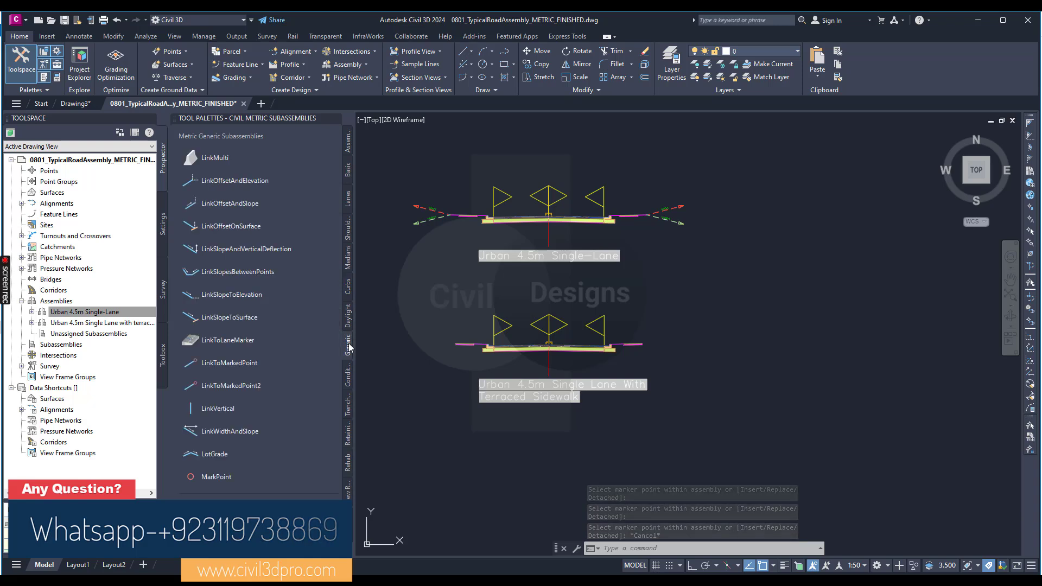
left_click(239, 431)
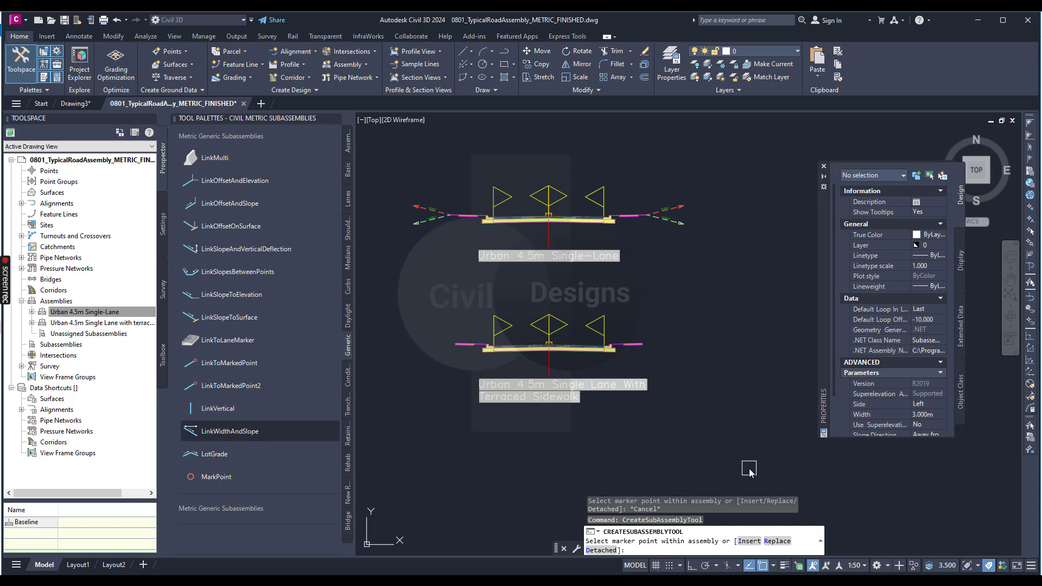
scroll(926, 413, "down", 3)
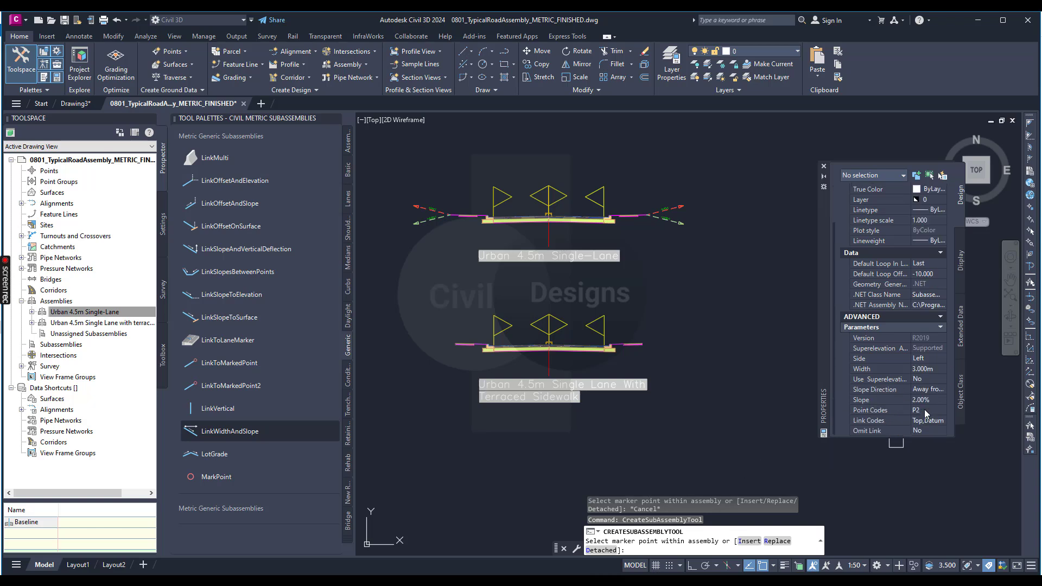
left_click(927, 369)
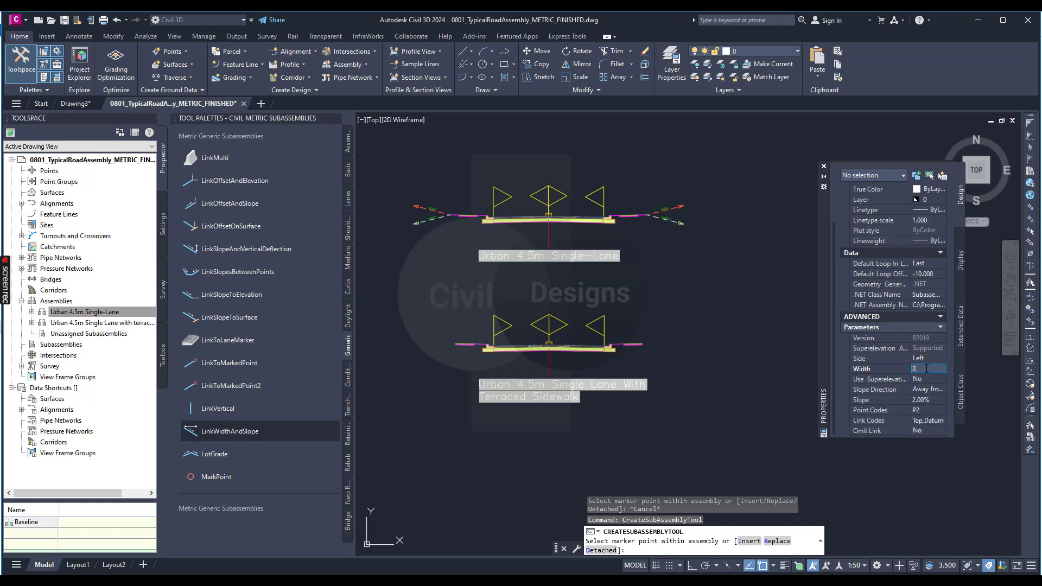
type("2")
key("Return")
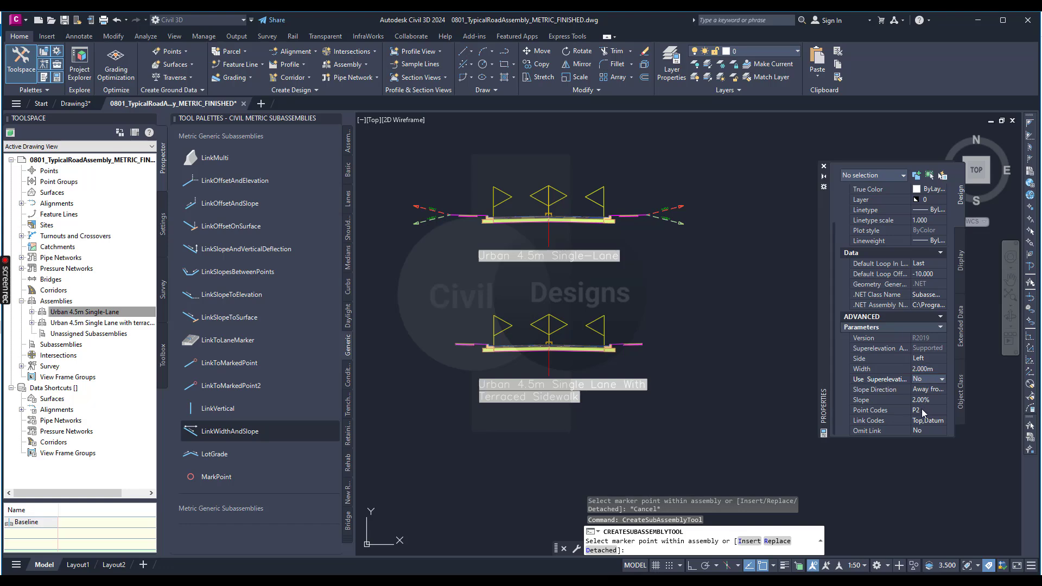
left_click(929, 400)
type("5")
key("Tab")
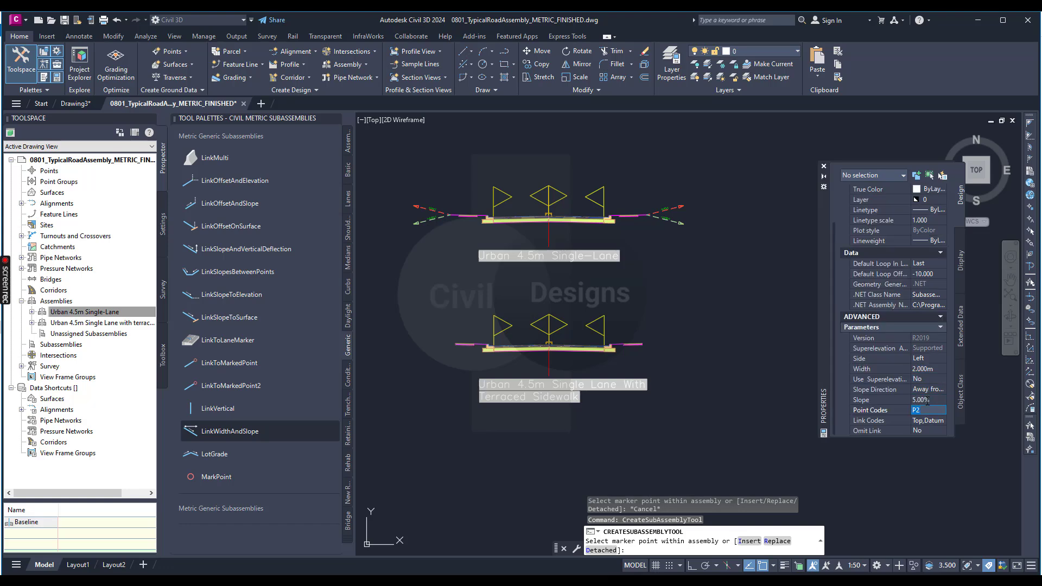
Attach the 2 m link to the top outer sidewalk markers on both sides of the terraced sidewalk assembly.
scroll(652, 352, "up", 10)
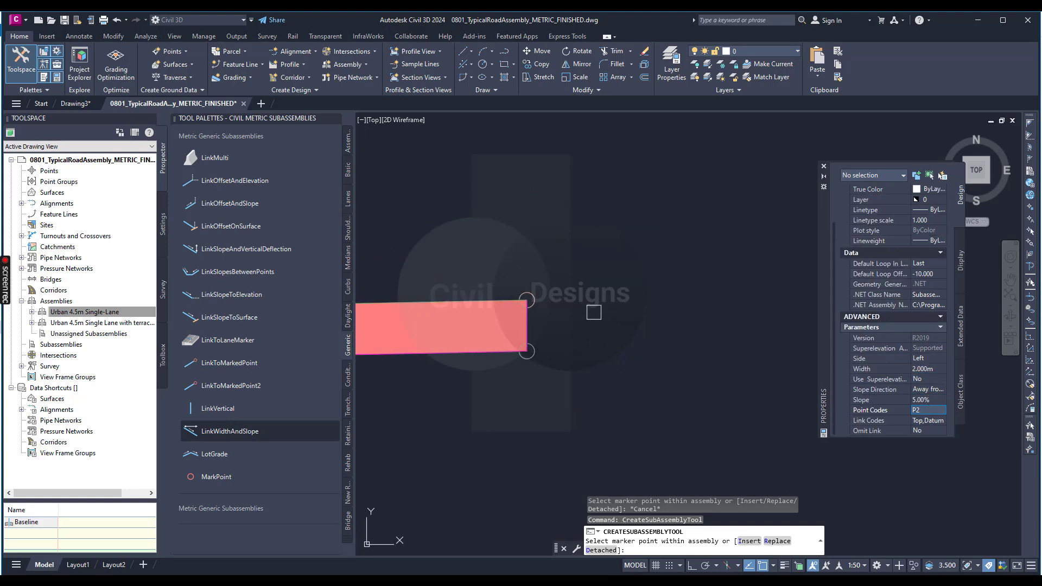
scroll(657, 298, "down", 8)
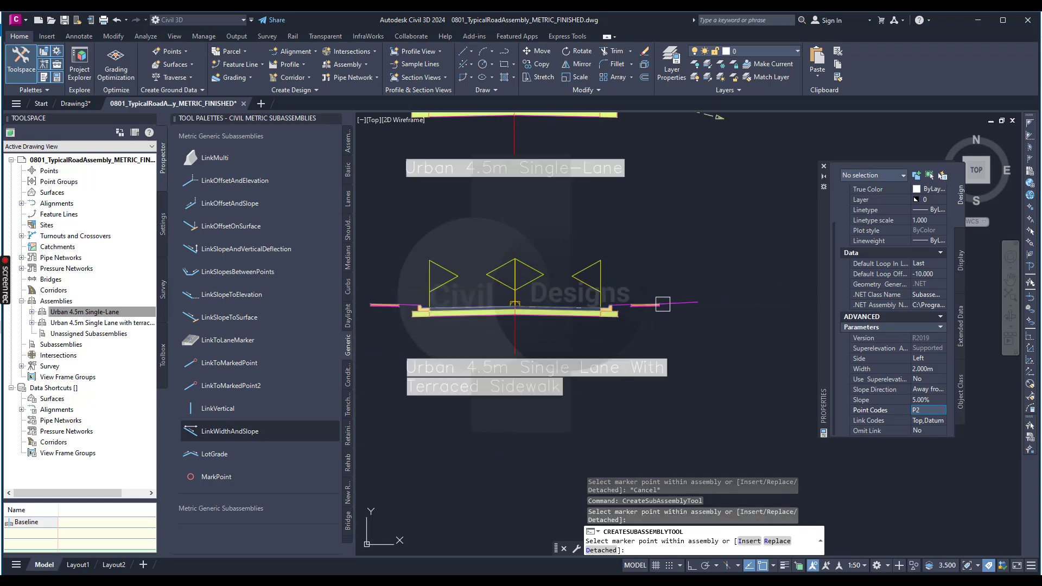
scroll(458, 325, "down", 2)
scroll(465, 320, "up", 8)
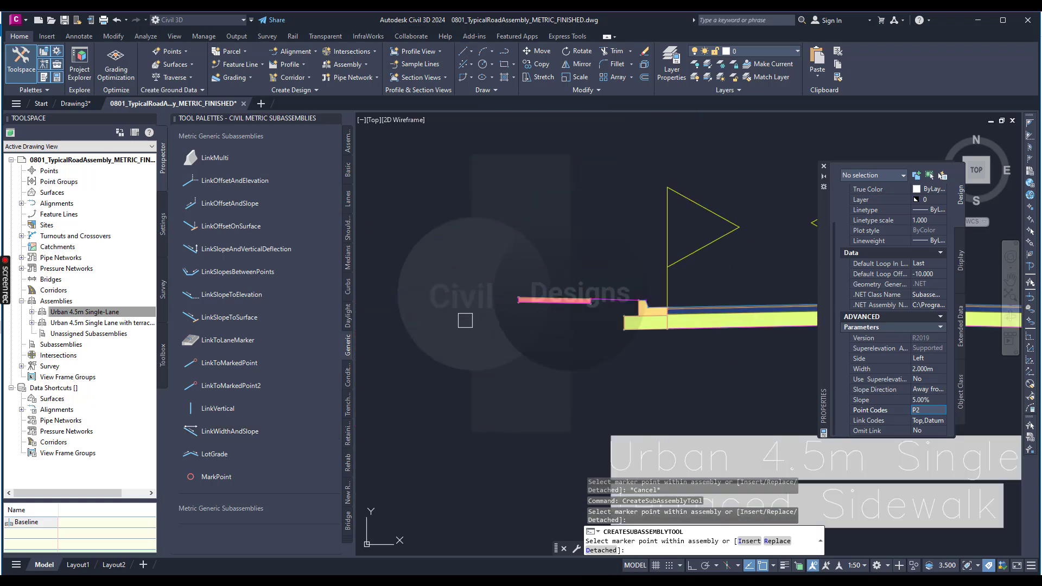
scroll(543, 299, "up", 2)
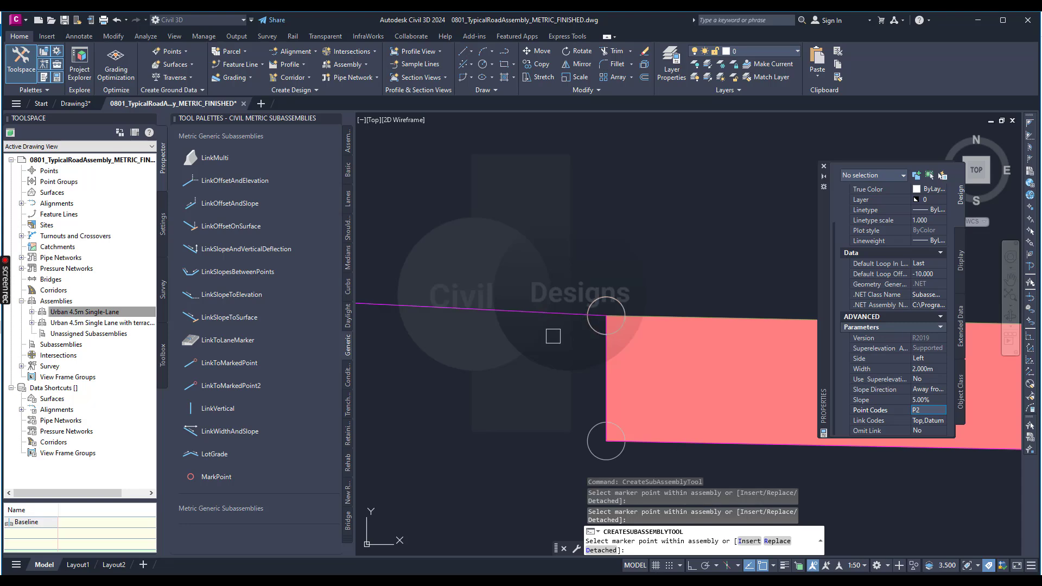
scroll(502, 339, "down", 6)
scroll(503, 340, "down", 5)
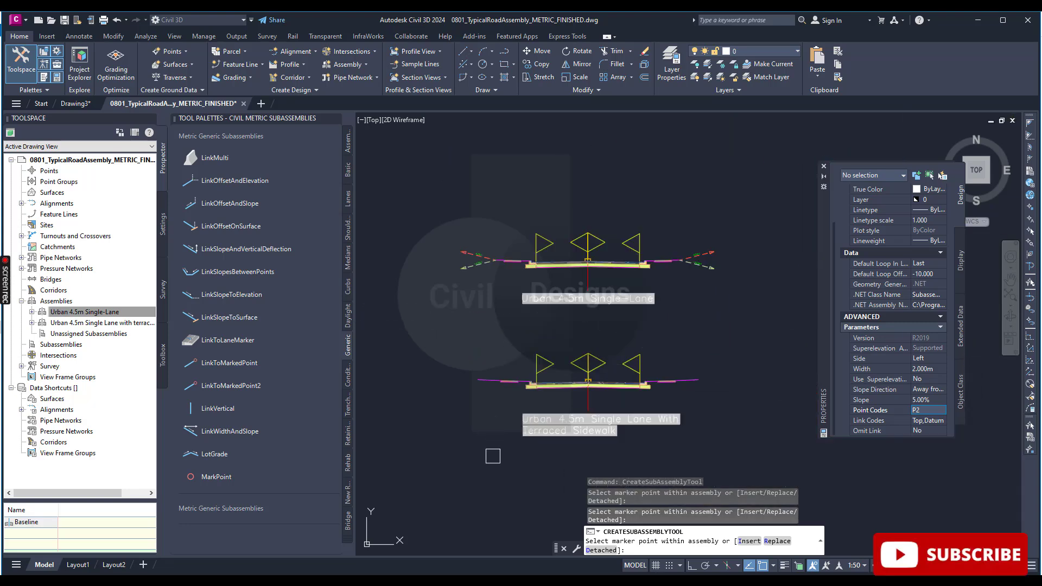
key("Escape")
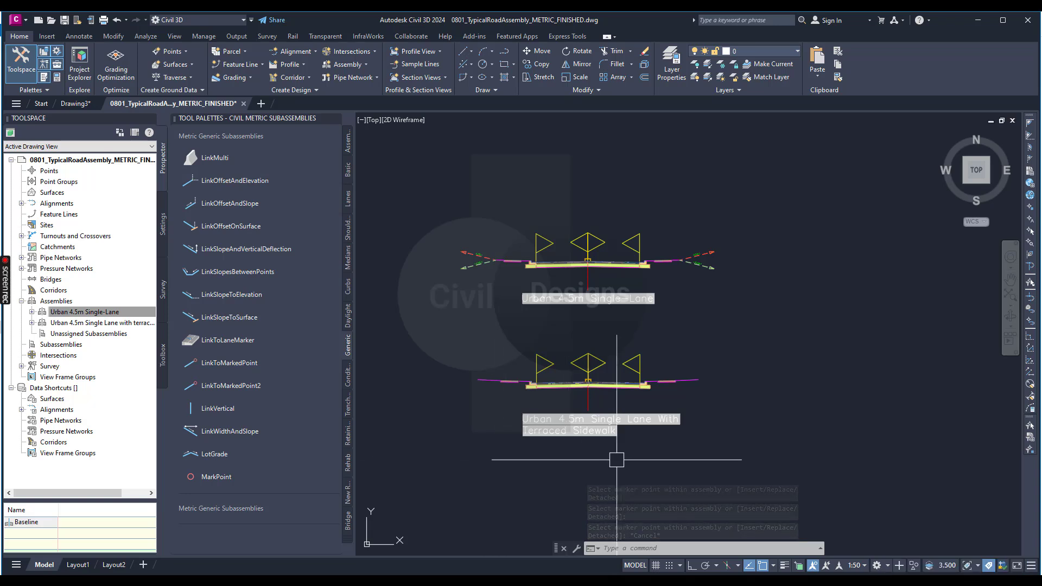
Copy the right DaylightMaxOffset subassembly of the Urban 4.5m Single-Lane assembly to the right outer link end of the terraced sidewalk assembly.
scroll(692, 256, "up", 4)
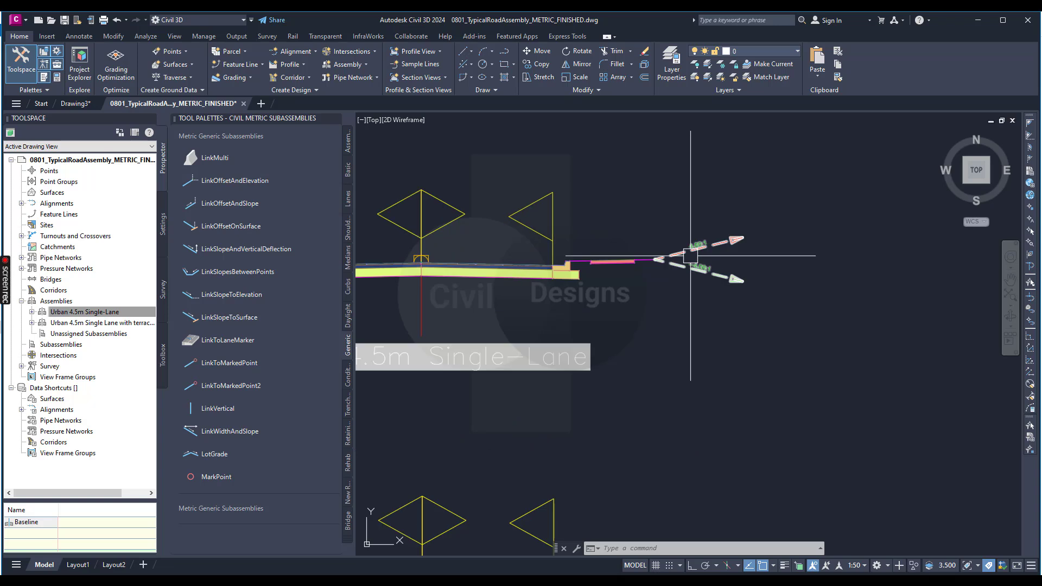
scroll(691, 256, "down", 4)
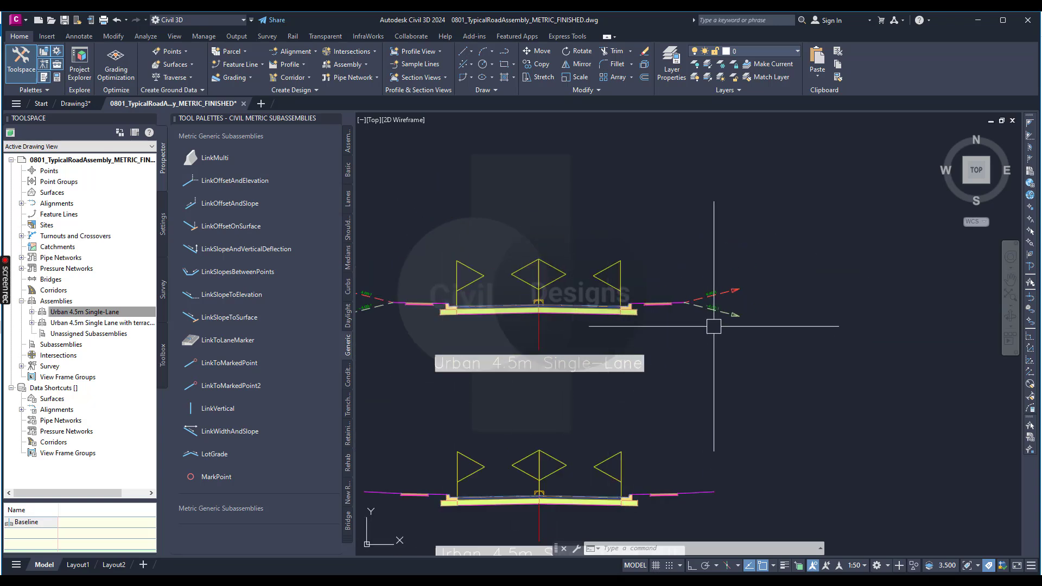
scroll(714, 327, "up", 3)
left_click(735, 321)
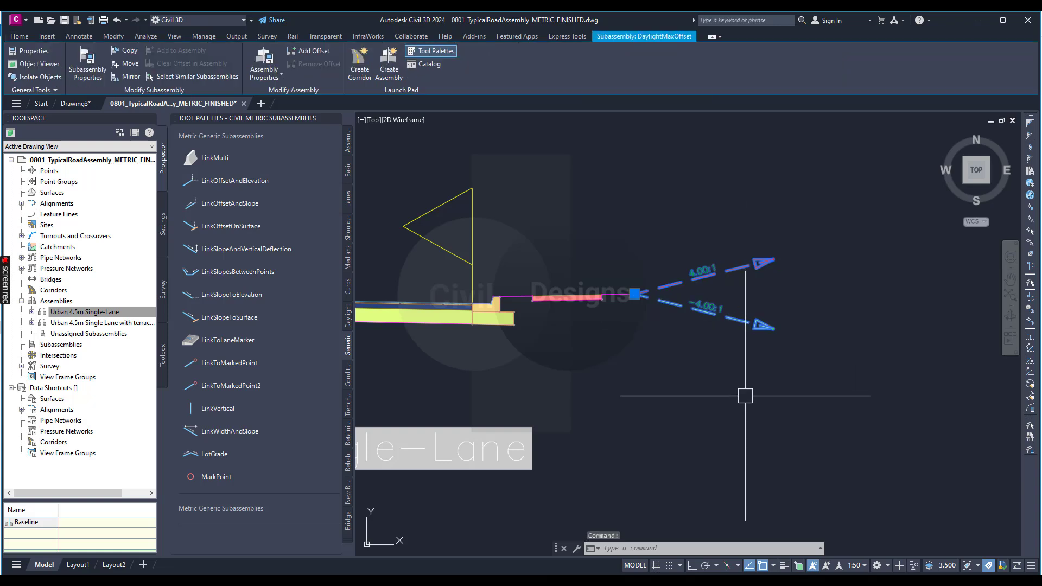
scroll(745, 396, "down", 4)
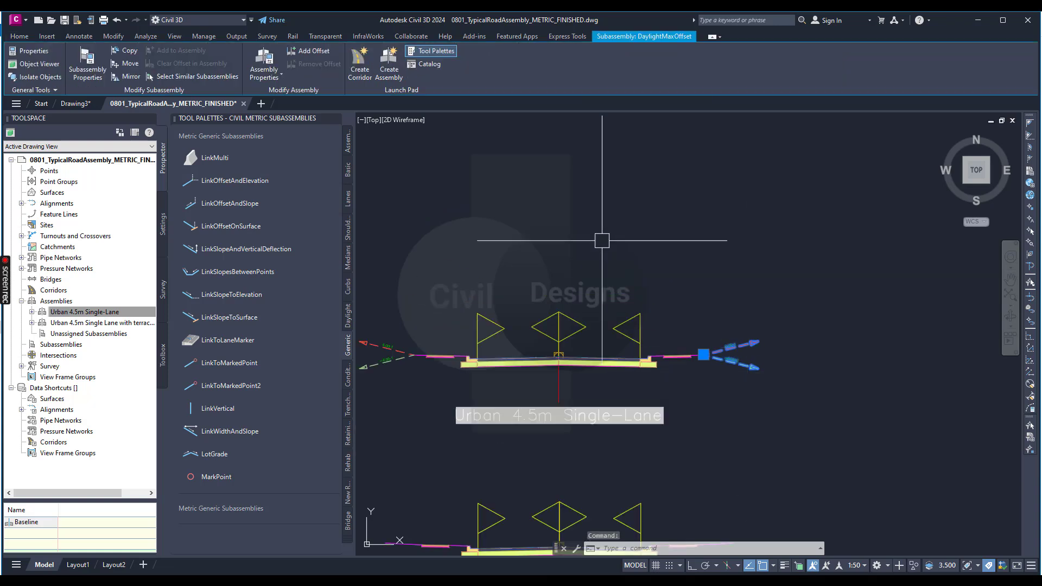
left_click(128, 52)
scroll(621, 265, "down", 3)
scroll(651, 388, "up", 5)
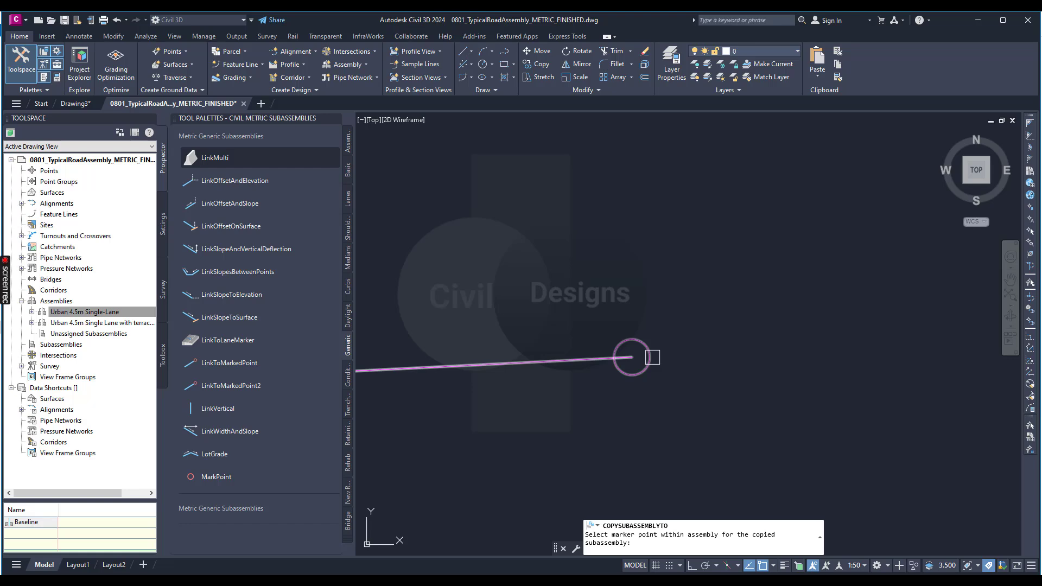
left_click(653, 357)
scroll(699, 344, "down", 3)
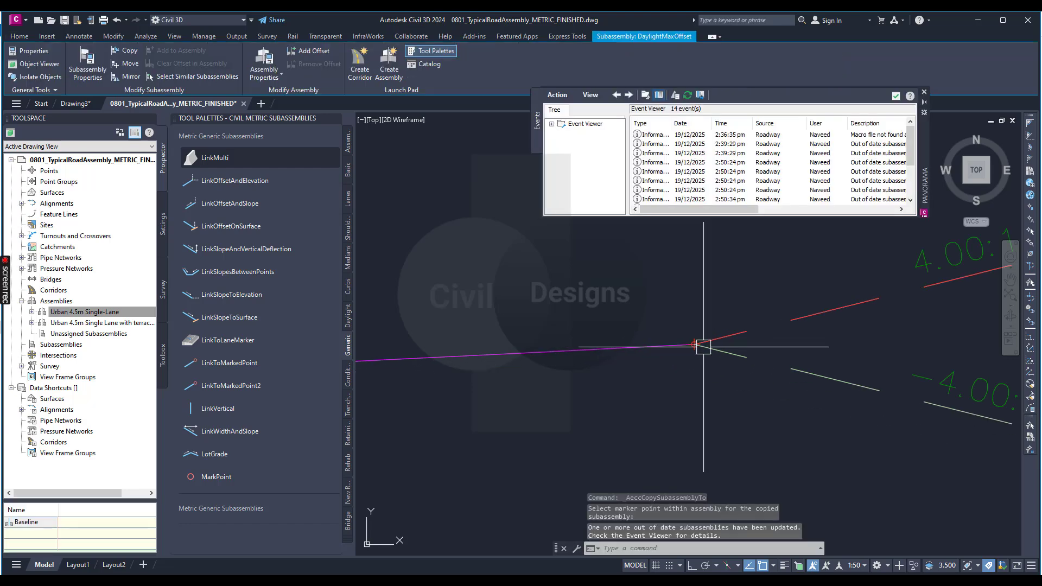
left_click(925, 92)
scroll(782, 297, "down", 5)
key("Escape")
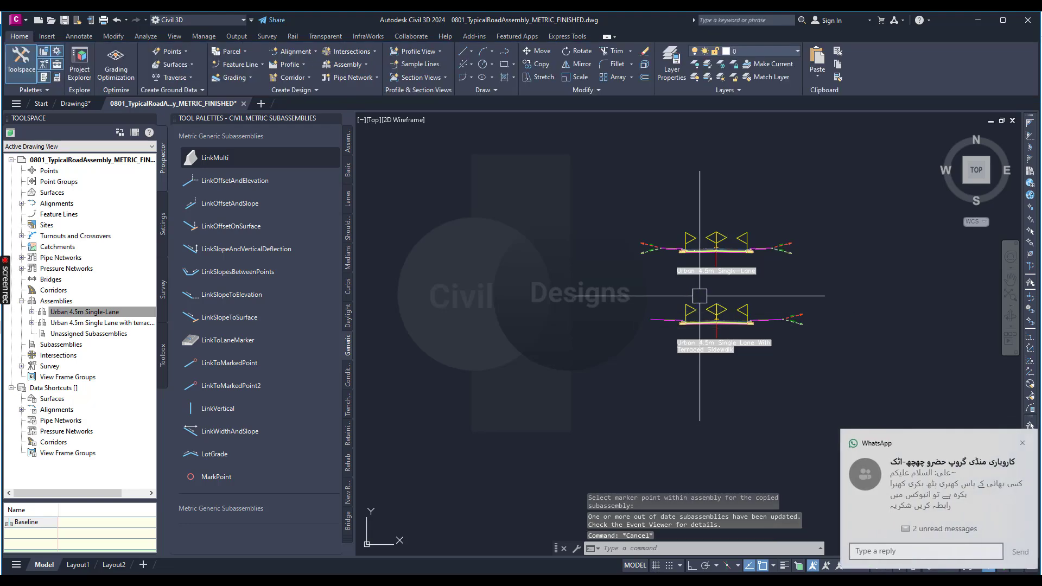
Copy the left DaylightMaxOffset subassembly of the Urban 4.5m Single-Lane assembly to the left outer link end of the terraced sidewalk assembly.
scroll(655, 266, "up", 5)
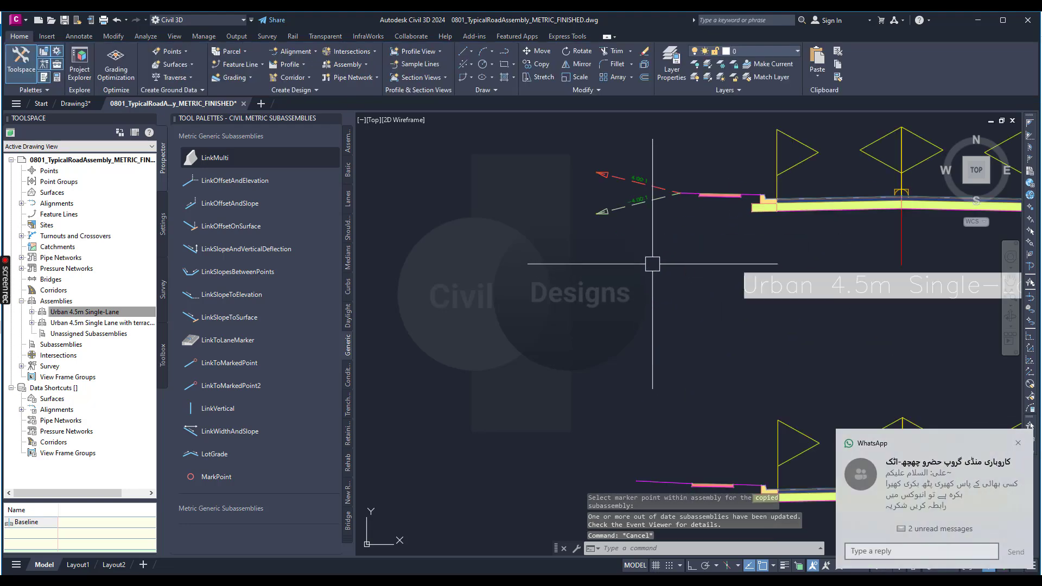
left_click(640, 209)
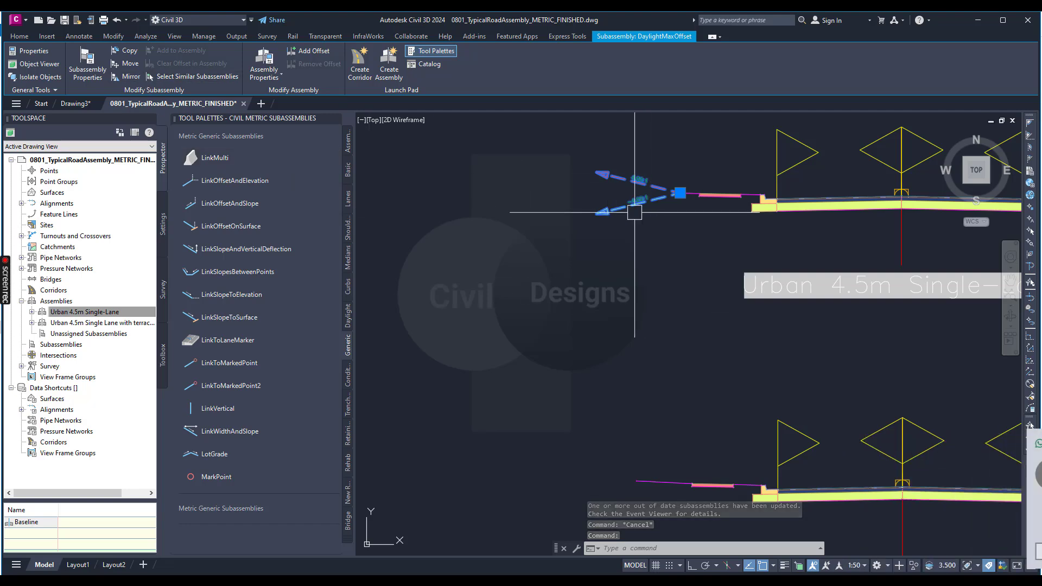
left_click(129, 51)
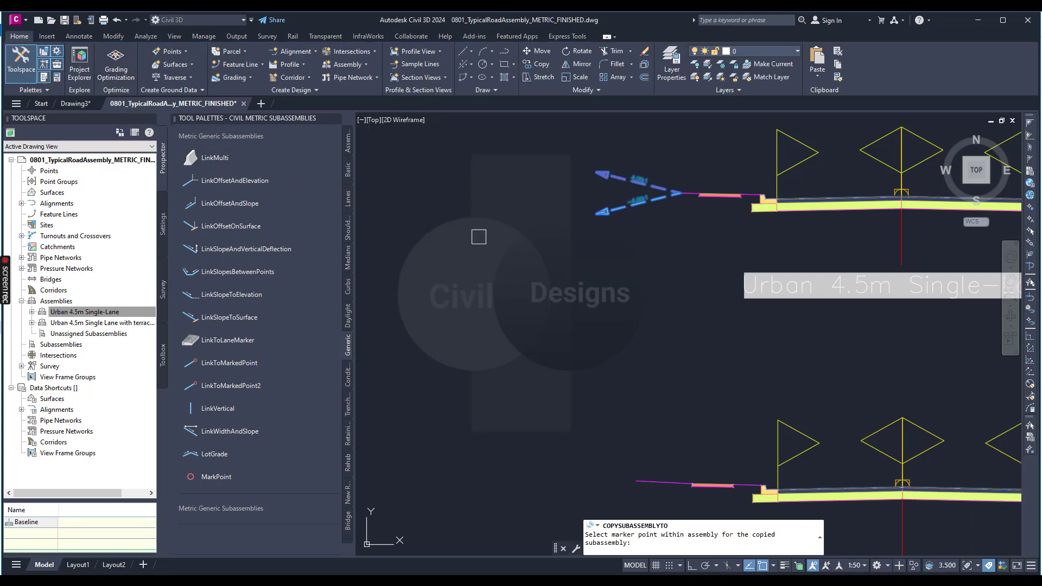
scroll(534, 303, "down", 5)
scroll(545, 320, "up", 8)
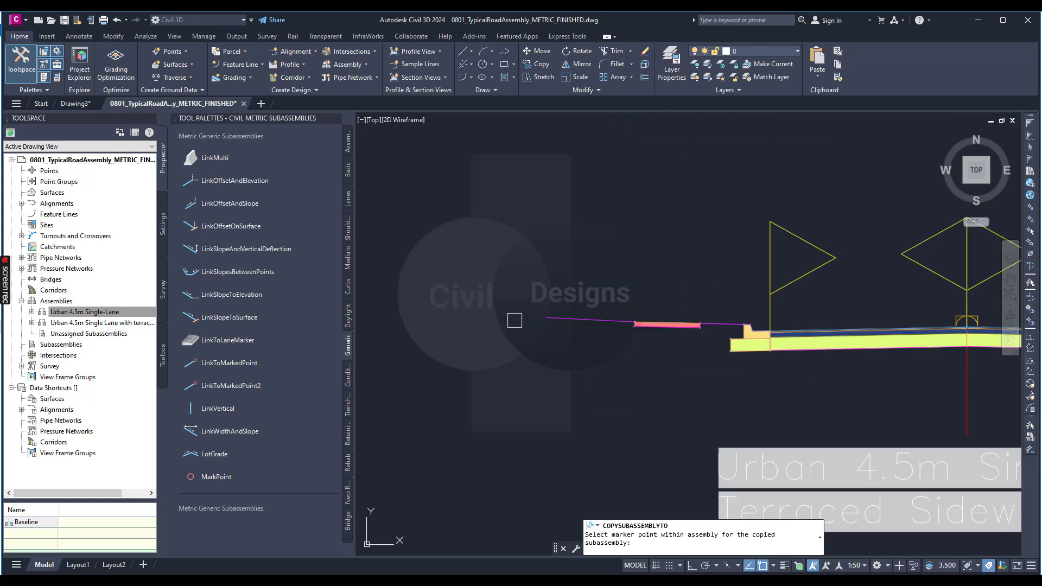
scroll(508, 286, "up", 4)
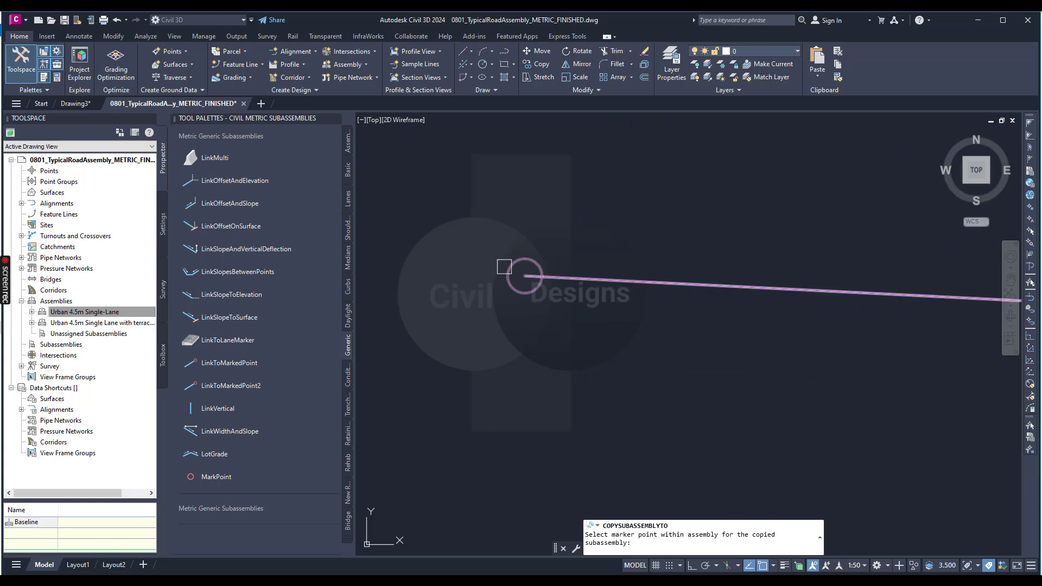
left_click(522, 275)
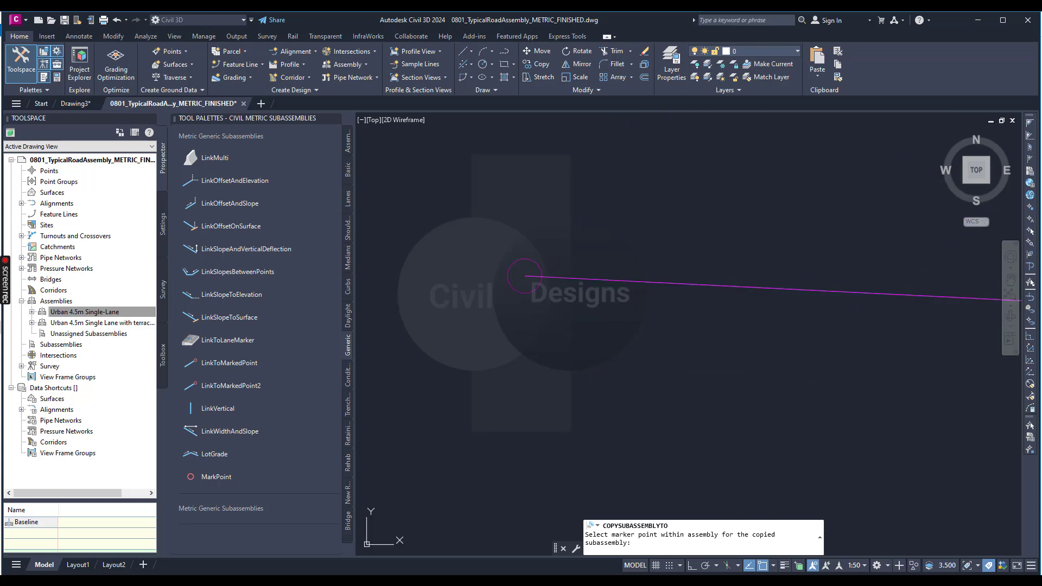
scroll(547, 371, "down", 3)
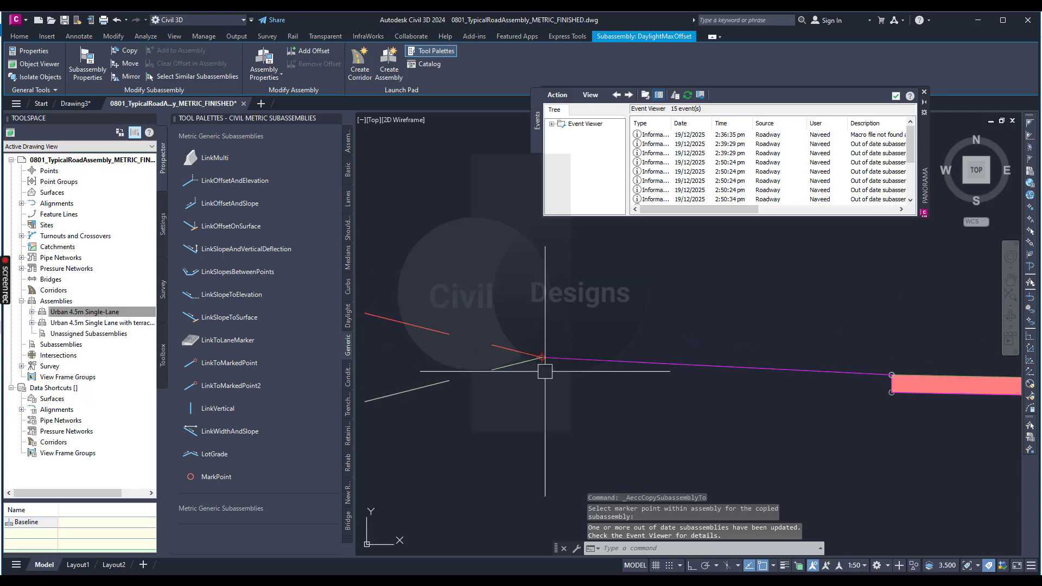
left_click(924, 92)
scroll(609, 373, "down", 6)
key("Escape")
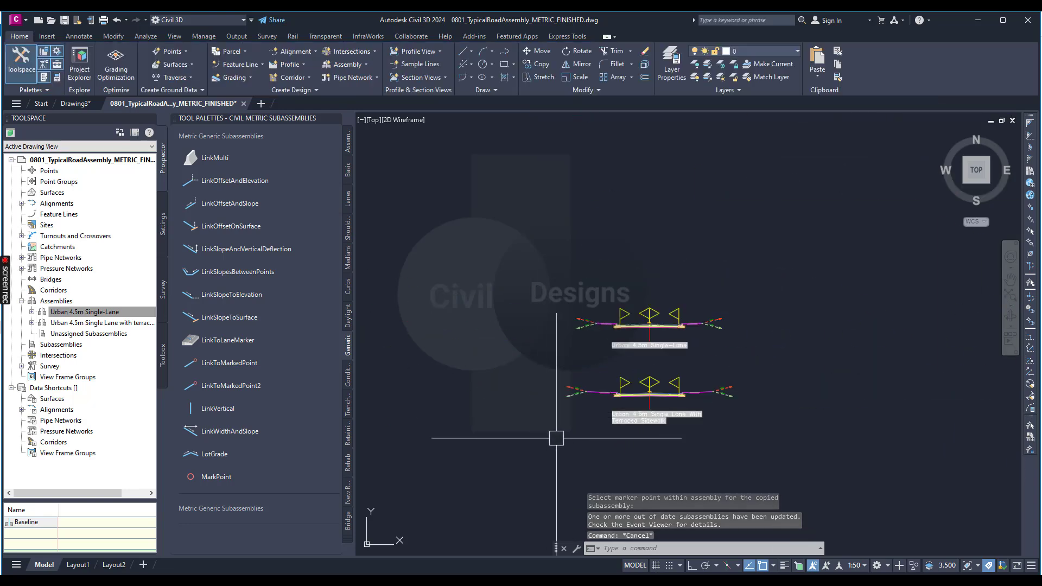
Regenerate the drawing display with the REGEN command.
type("rege")
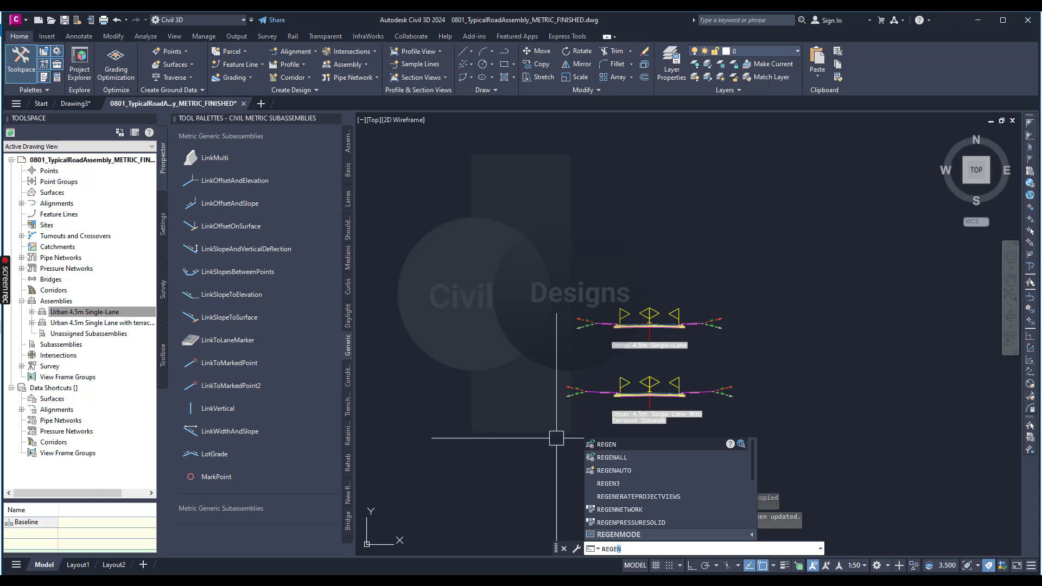
left_click(606, 445)
scroll(624, 448, "up", 4)
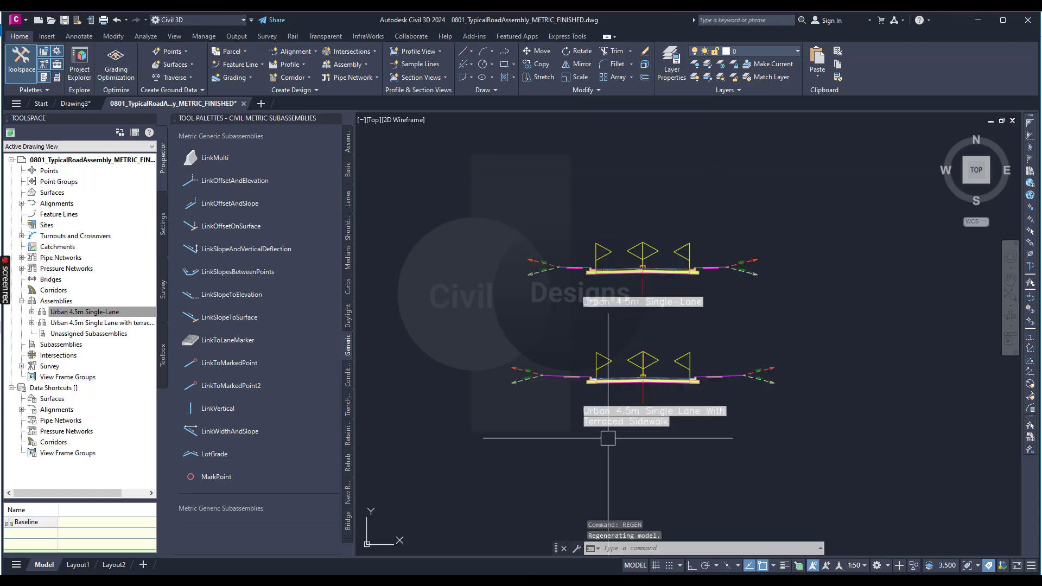
key("Escape")
Compare the curbs, sidewalks, links and daylight slopes of the Urban 4.5m Single-Lane assembly and the terraced sidewalk assembly.
scroll(570, 465, "down", 2)
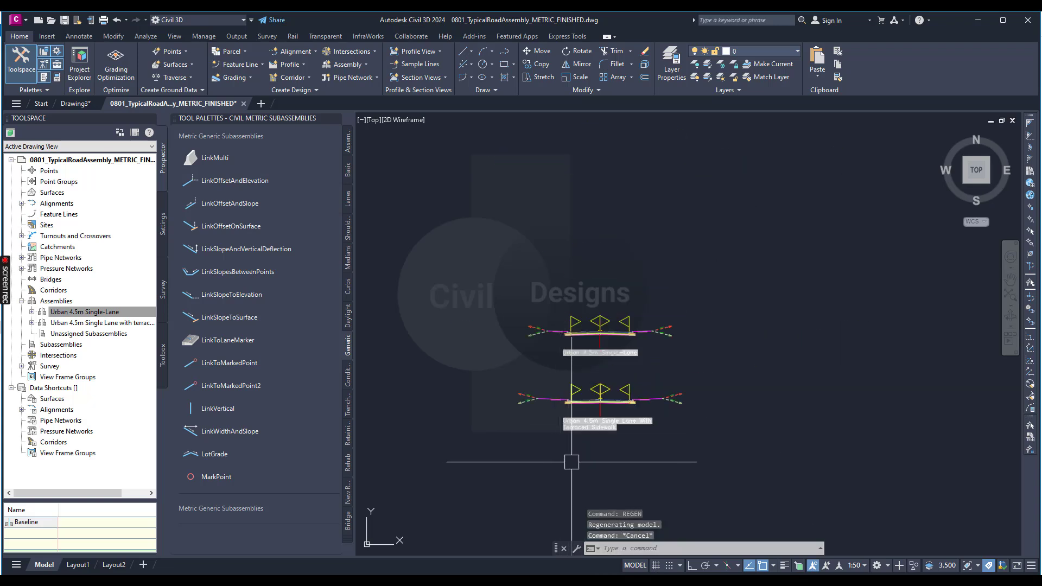
scroll(575, 465, "up", 2)
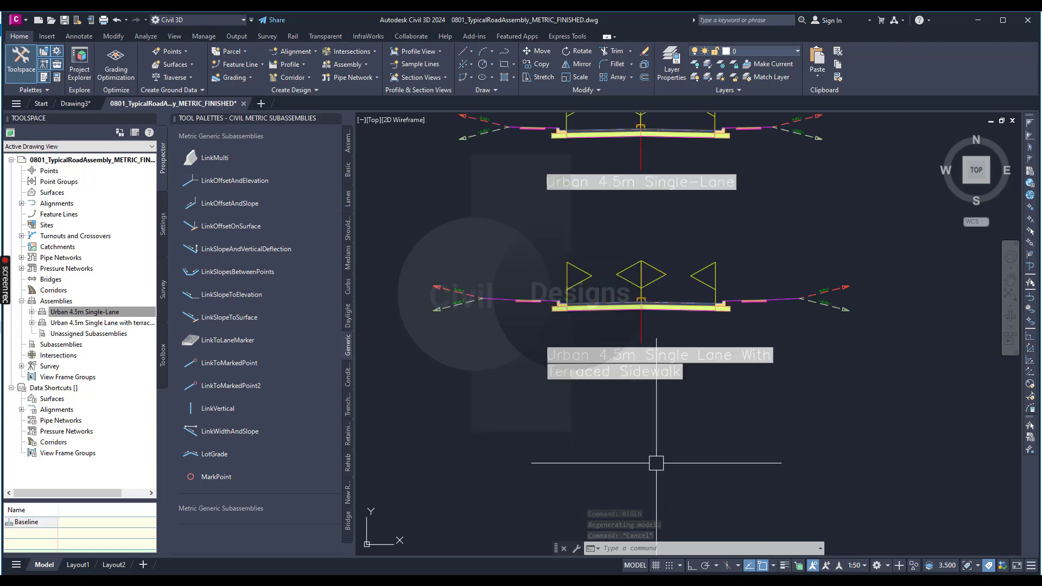
scroll(730, 362, "down", 2)
scroll(673, 227, "up", 4)
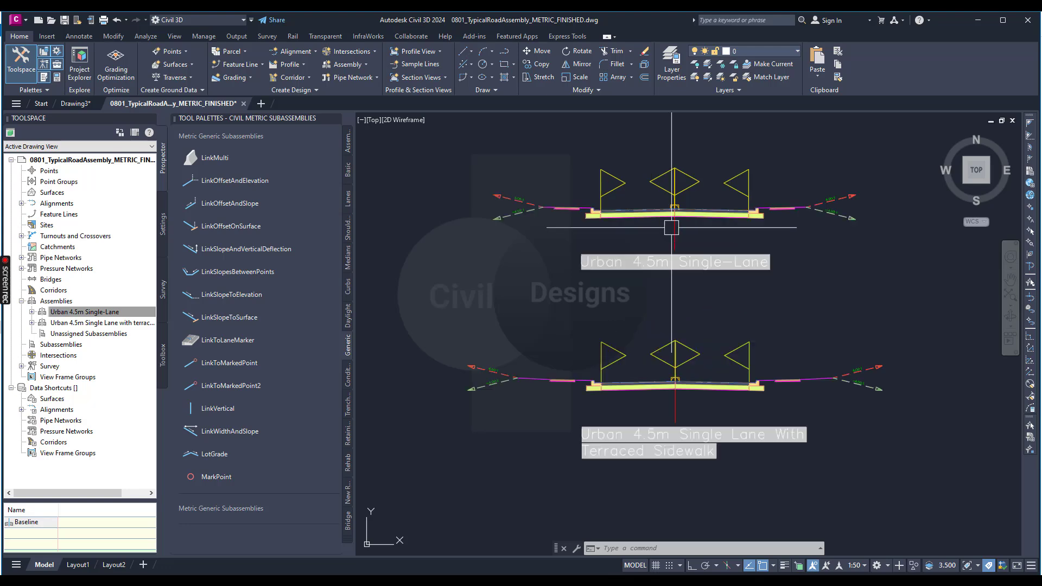
scroll(661, 274, "down", 2)
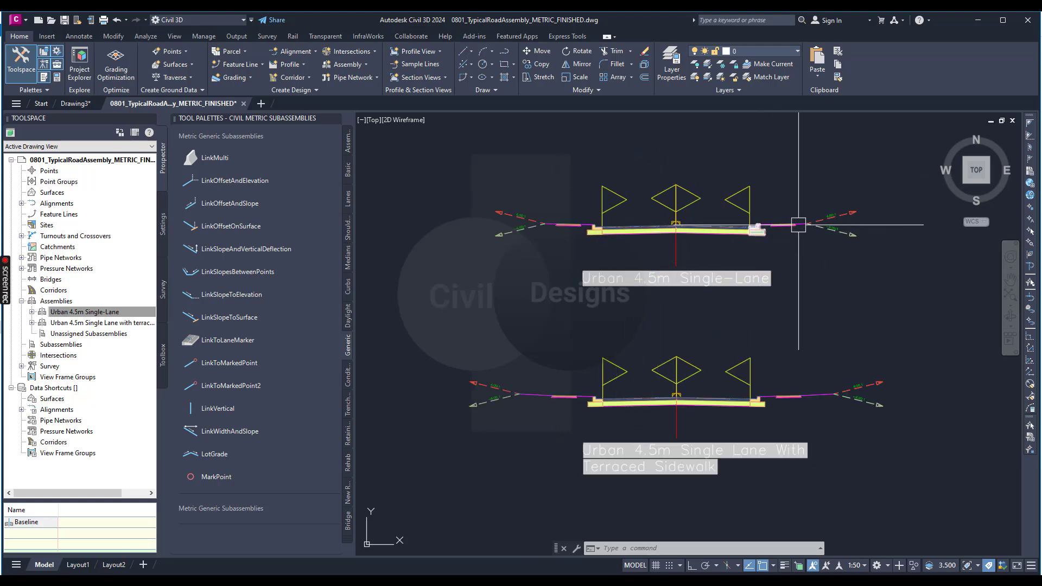
scroll(798, 226, "up", 3)
scroll(803, 256, "down", 3)
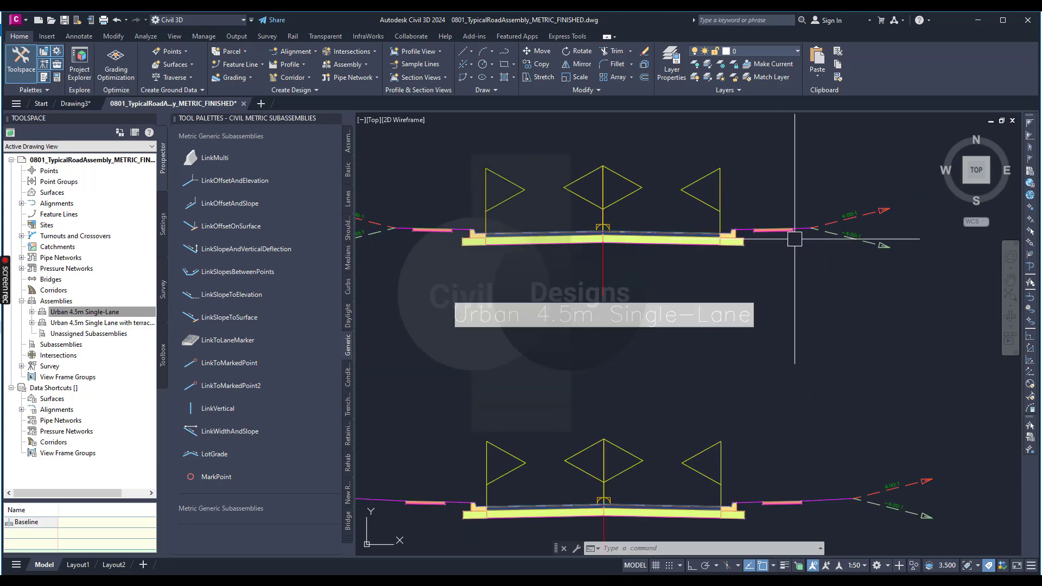
scroll(793, 233, "up", 4)
scroll(749, 236, "down", 4)
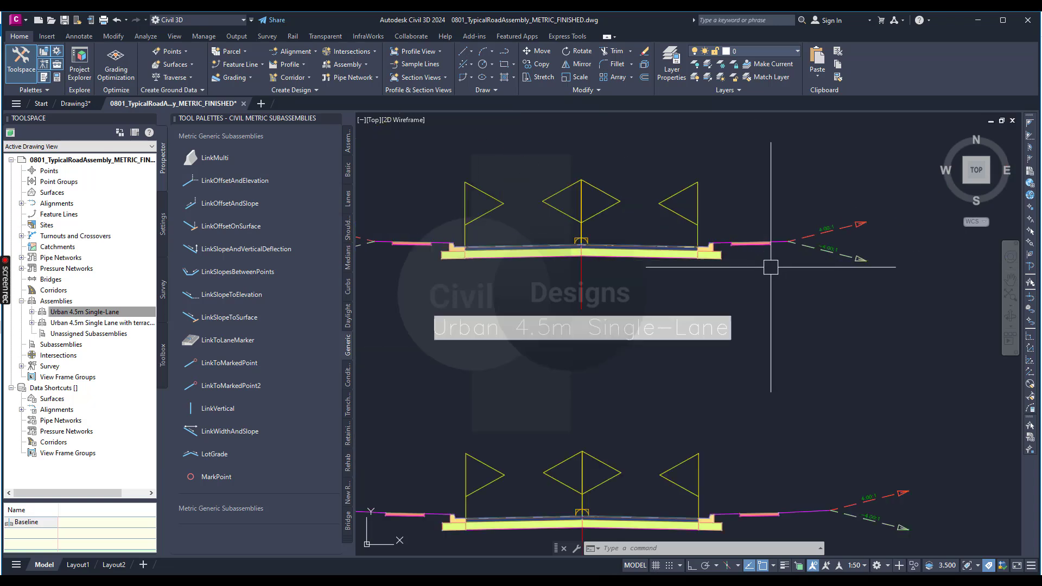
scroll(771, 267, "down", 2)
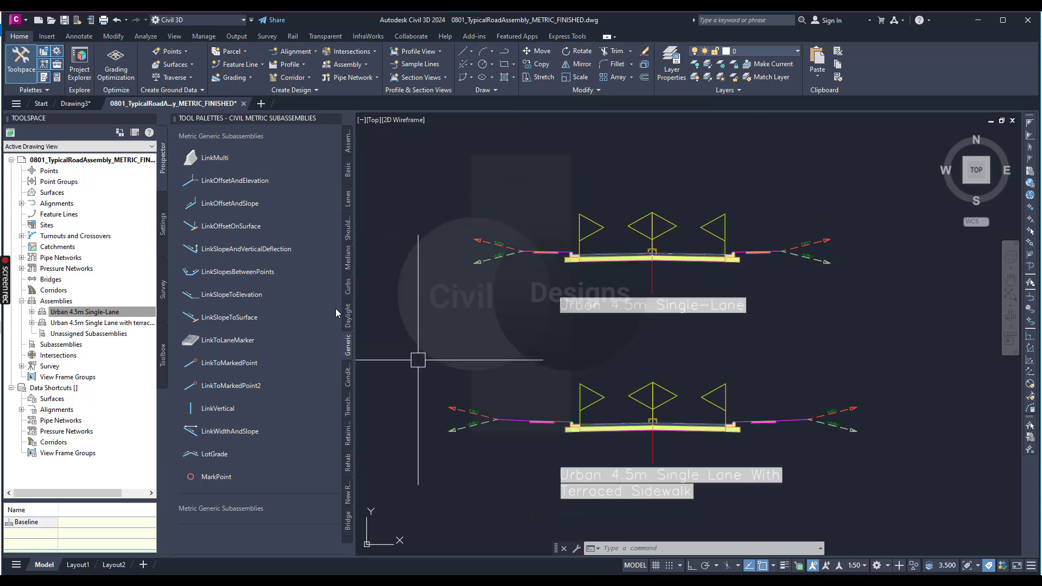
Review the UrbanSidewalk entry among the metric curbs subassemblies and examine the sidewalks and adjoining links in both assemblies.
left_click(348, 288)
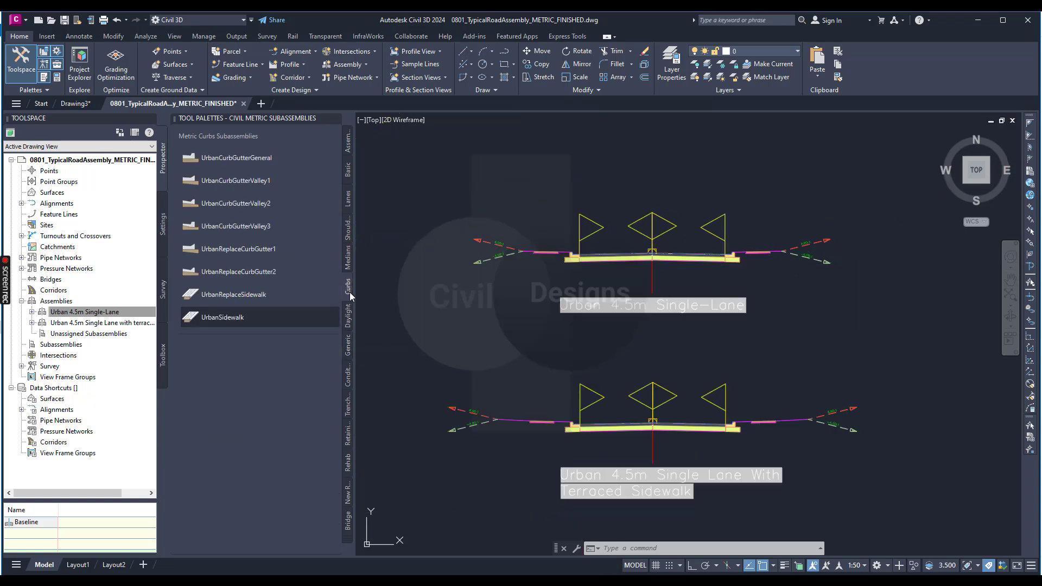
left_click(225, 319)
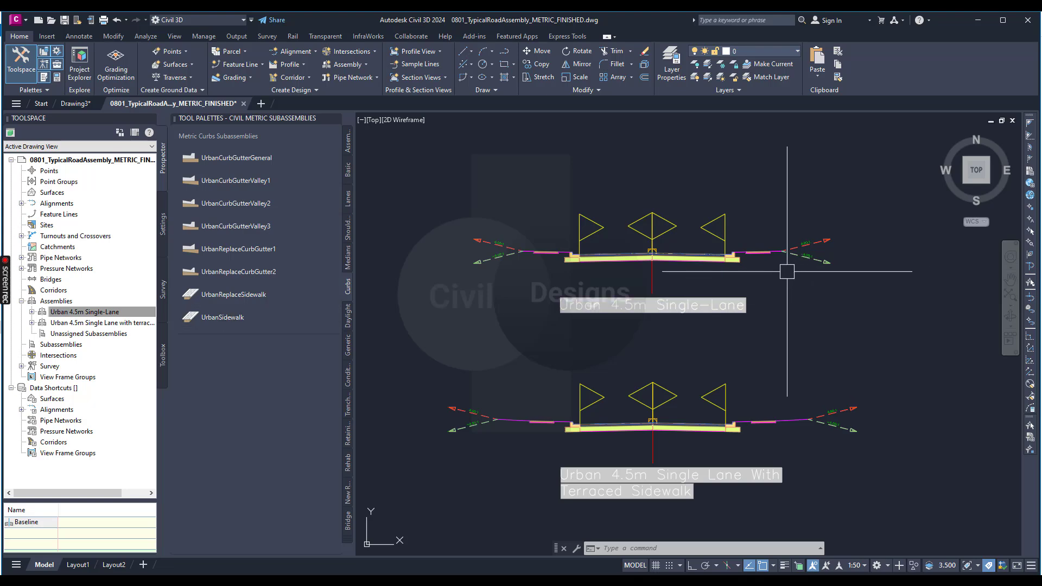
scroll(690, 236, "up", 5)
scroll(743, 212, "down", 5)
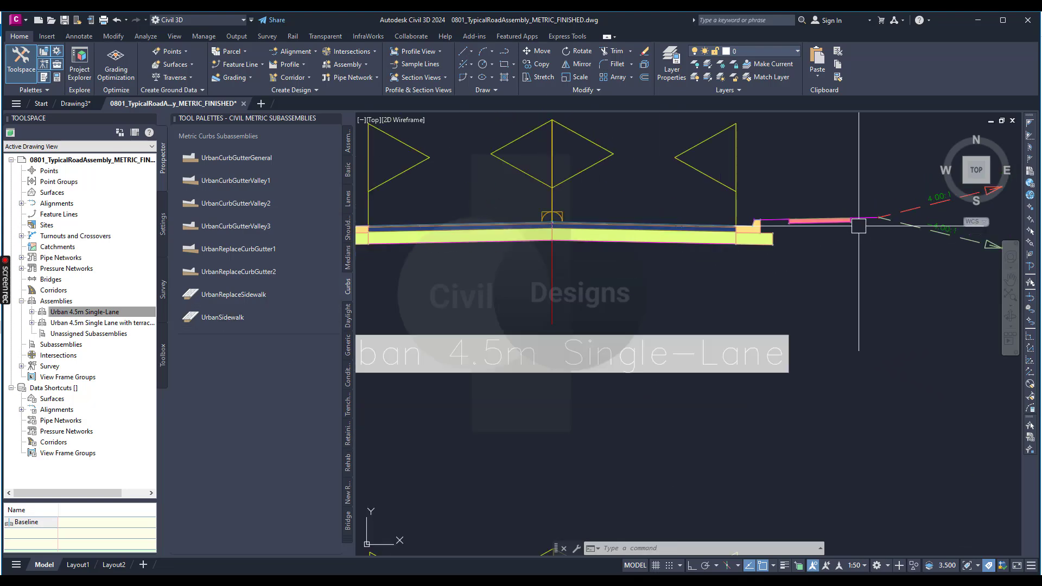
scroll(769, 338, "up", 4)
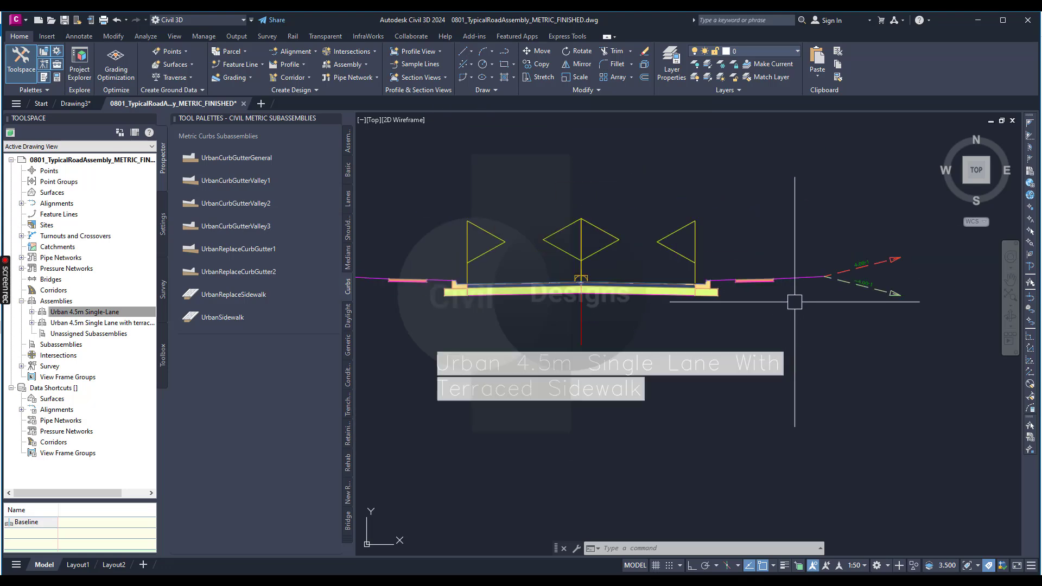
scroll(794, 302, "up", 2)
scroll(801, 291, "down", 4)
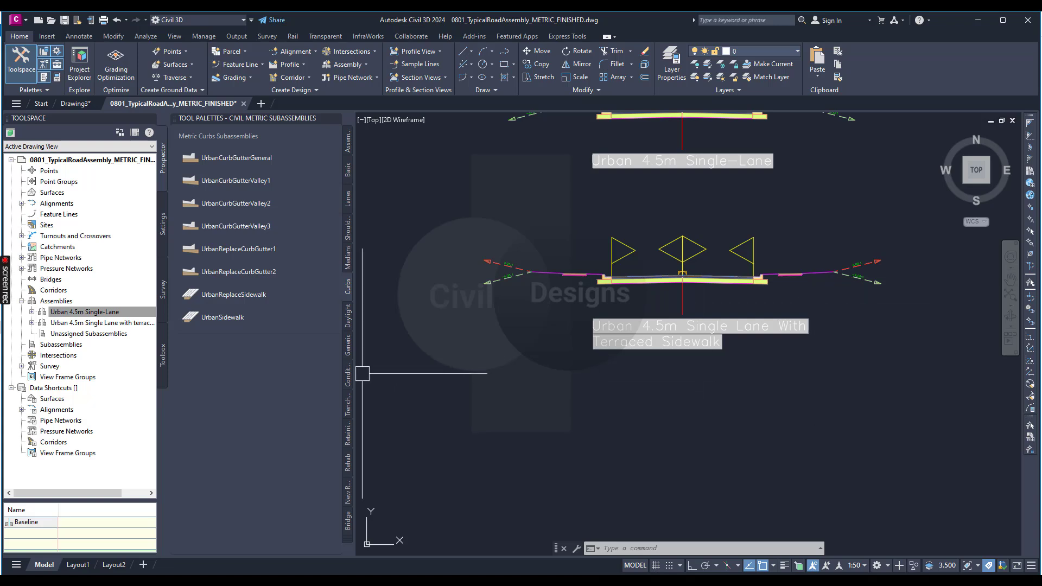
Show the metric generic subassemblies and look over the terraced sidewalk assembly beside the original one.
left_click(348, 347)
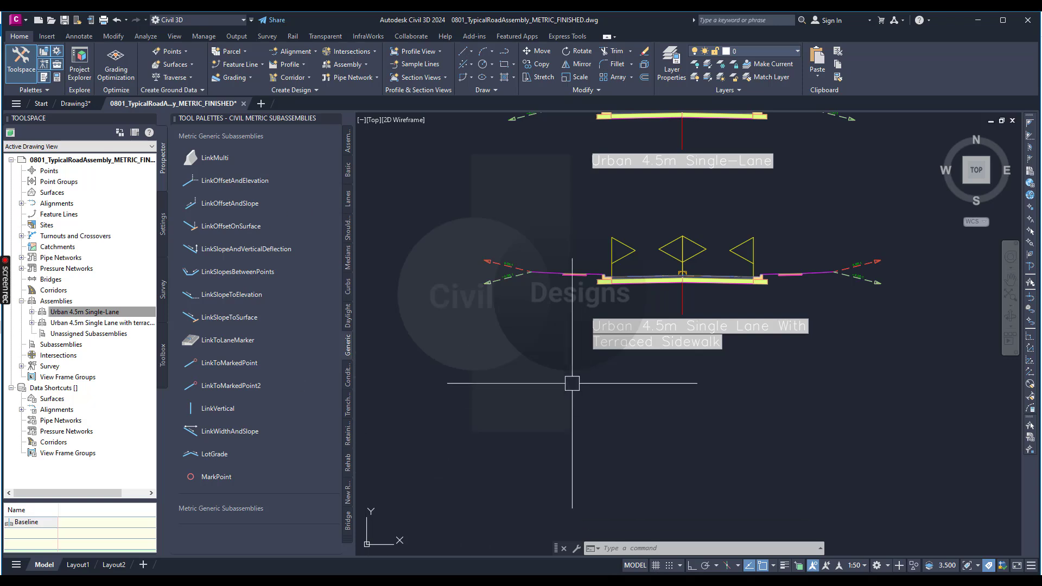
scroll(570, 388, "down", 2)
key("Escape")
key("Escape")
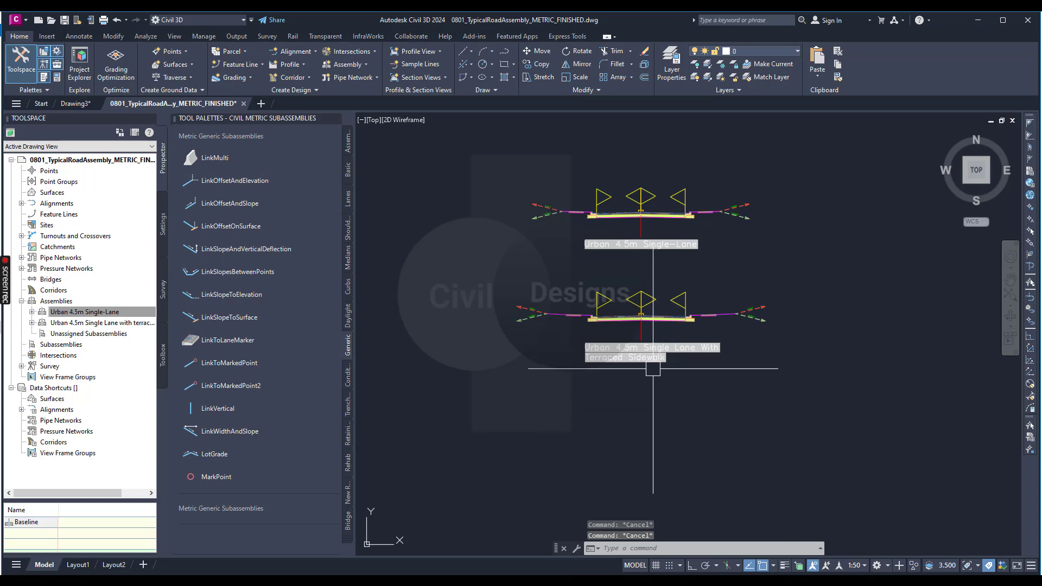
scroll(655, 366, "up", 2)
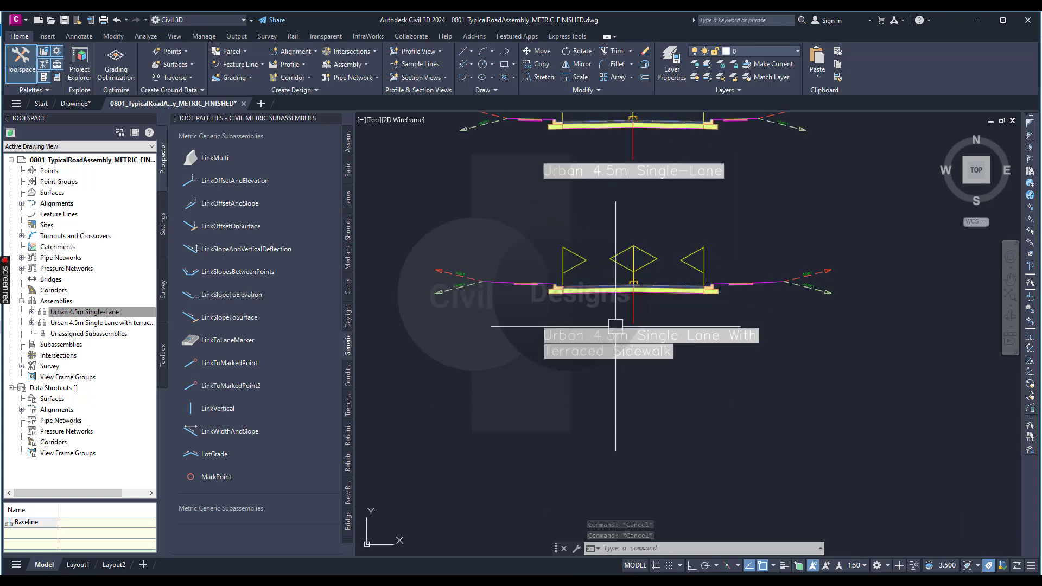
scroll(622, 418, "down", 4)
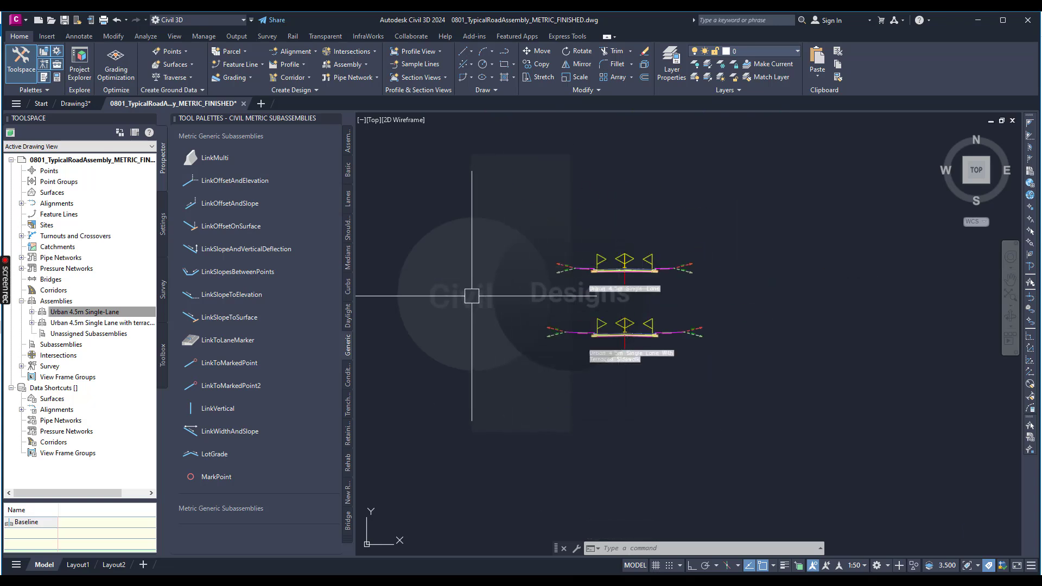